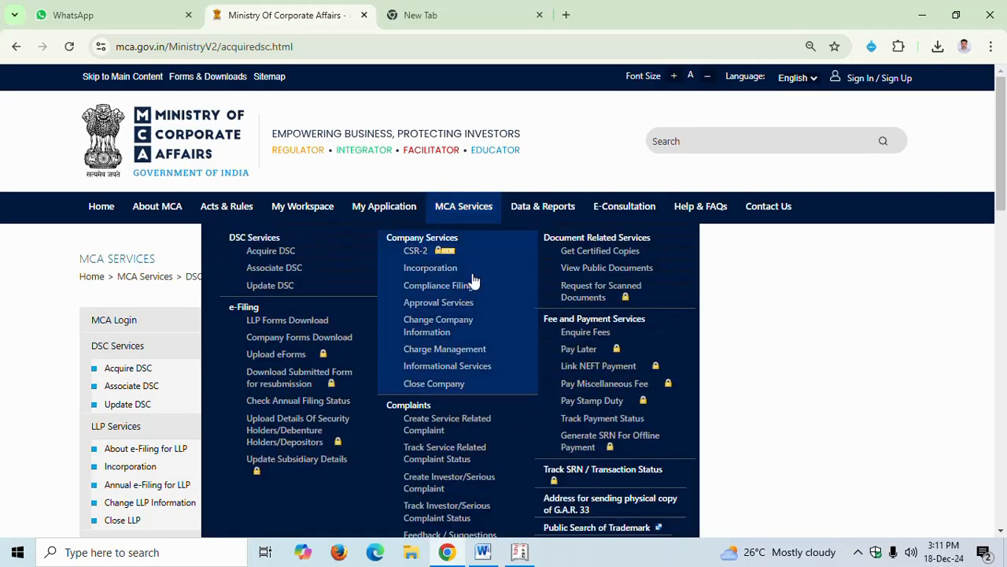
# Read through the Obtain Digital Signature Certificate page on the MCA site
pyautogui.scroll(-1, 493, 237)
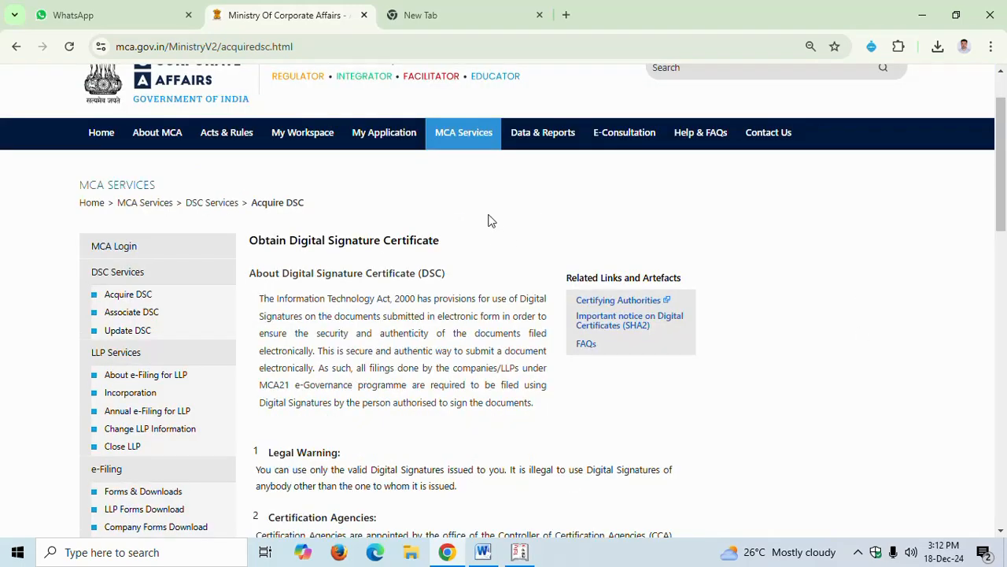
pyautogui.scroll(1, 485, 233)
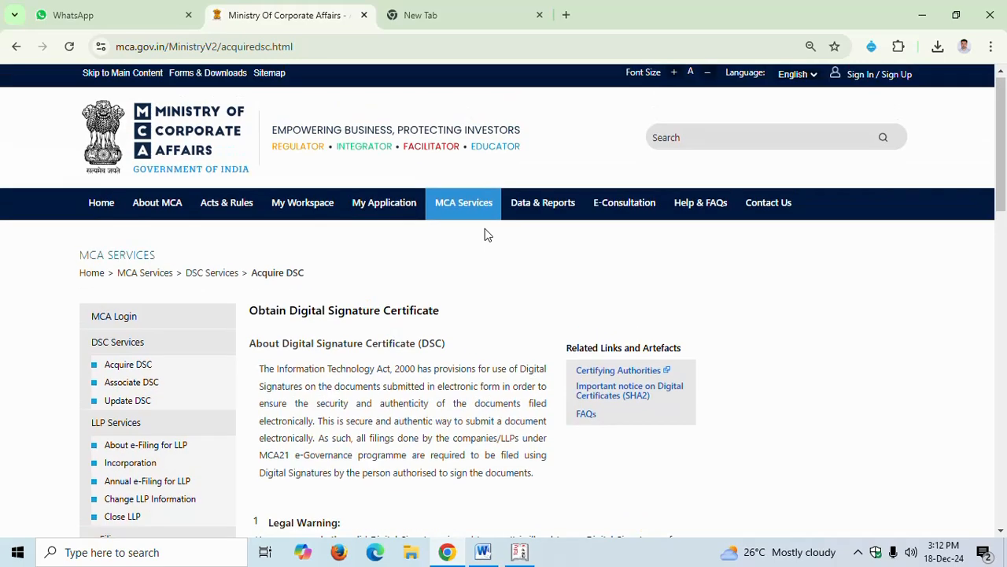
pyautogui.scroll(-1, 498, 279)
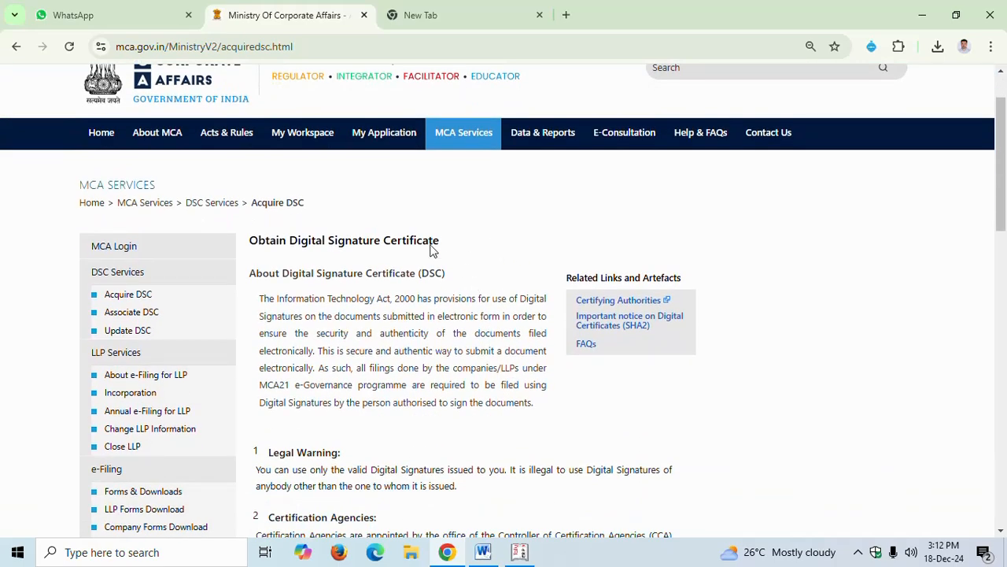
pyautogui.scroll(-1, 479, 264)
pyautogui.scroll(-1, 472, 314)
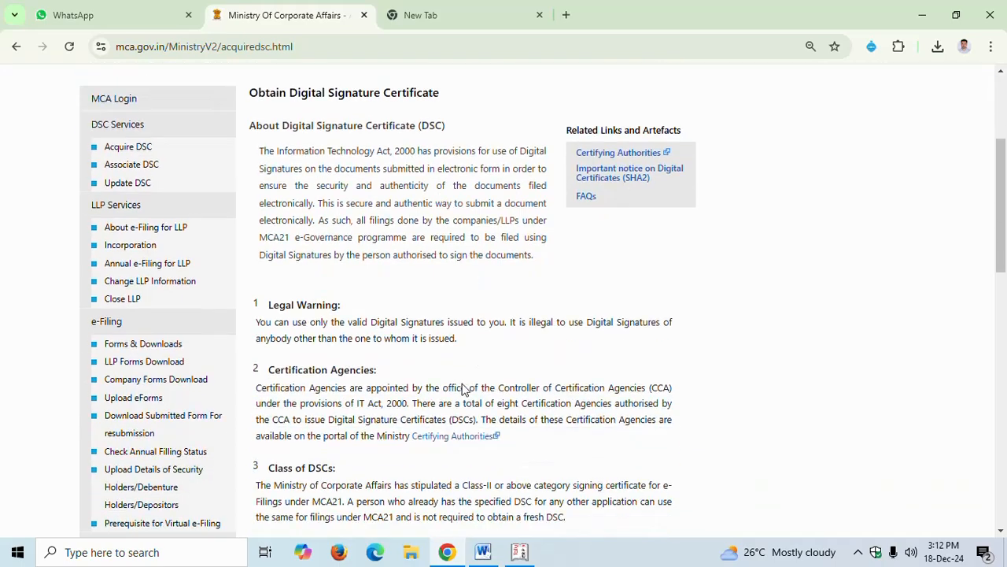
# Switch to the Word document and page through the company formation requirements and registration process
pyautogui.click(485, 551)
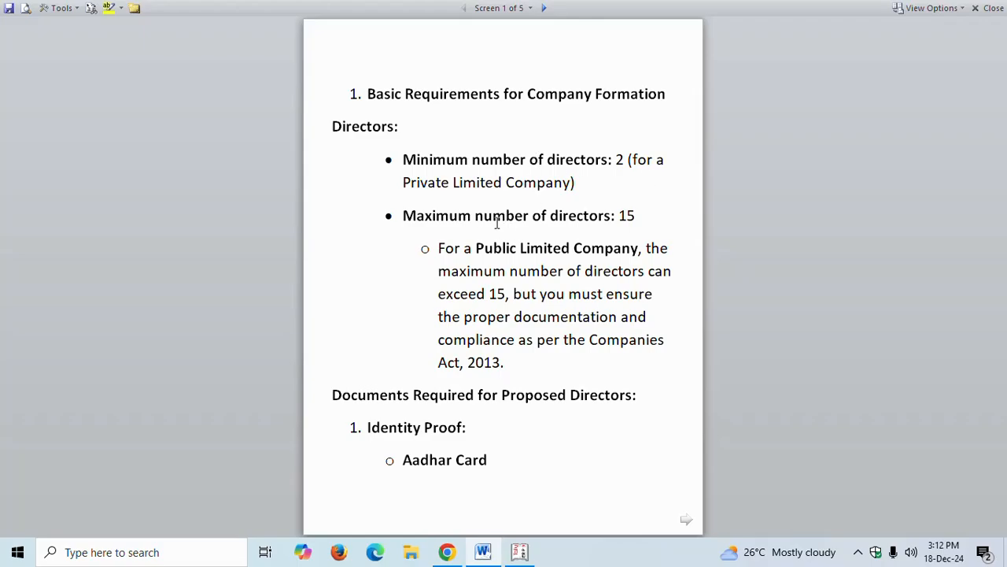
pyautogui.scroll(-1, 506, 247)
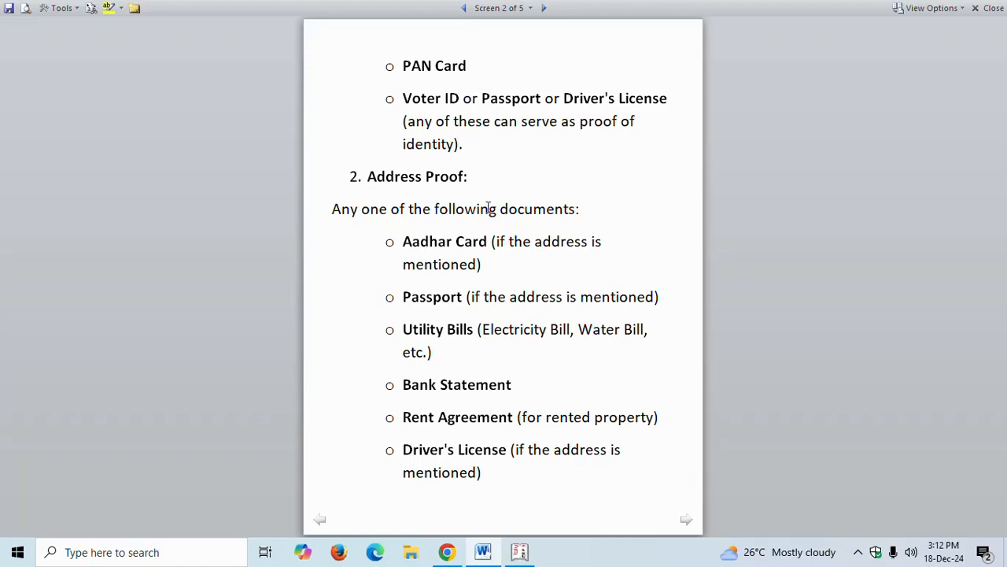
pyautogui.scroll(1, 489, 208)
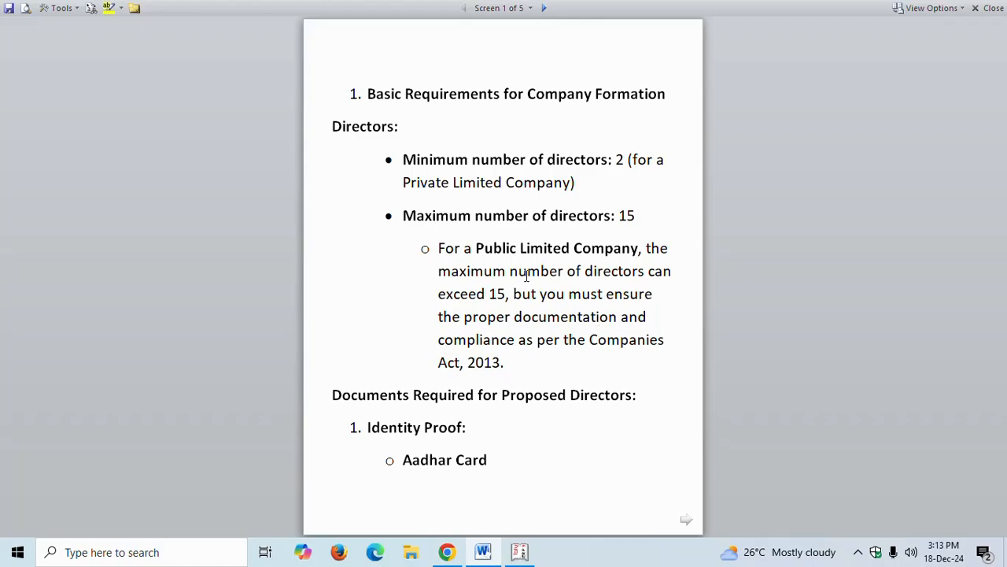
pyautogui.scroll(-1, 462, 282)
pyautogui.scroll(1, 462, 282)
pyautogui.scroll(-1, 432, 430)
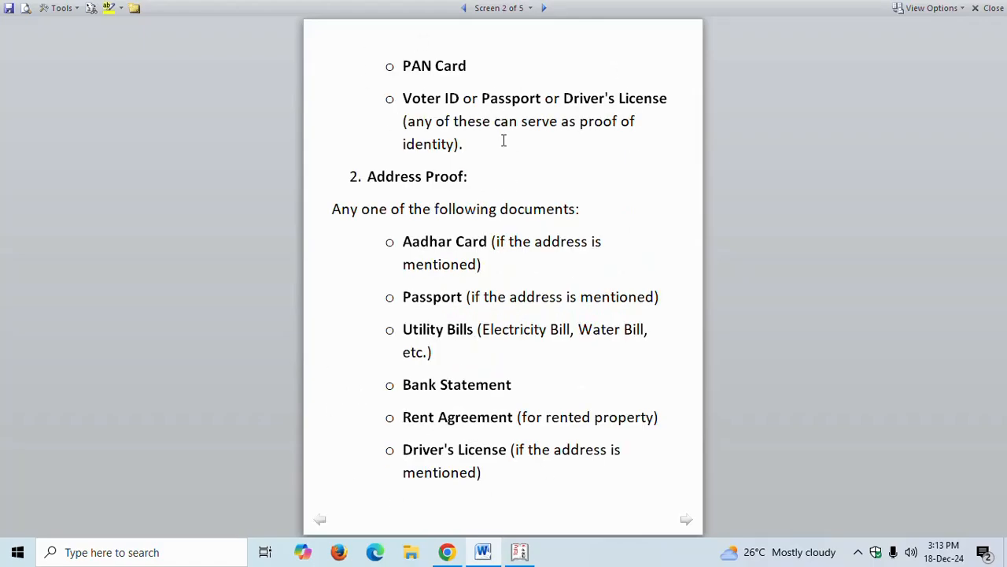
pyautogui.scroll(1, 463, 131)
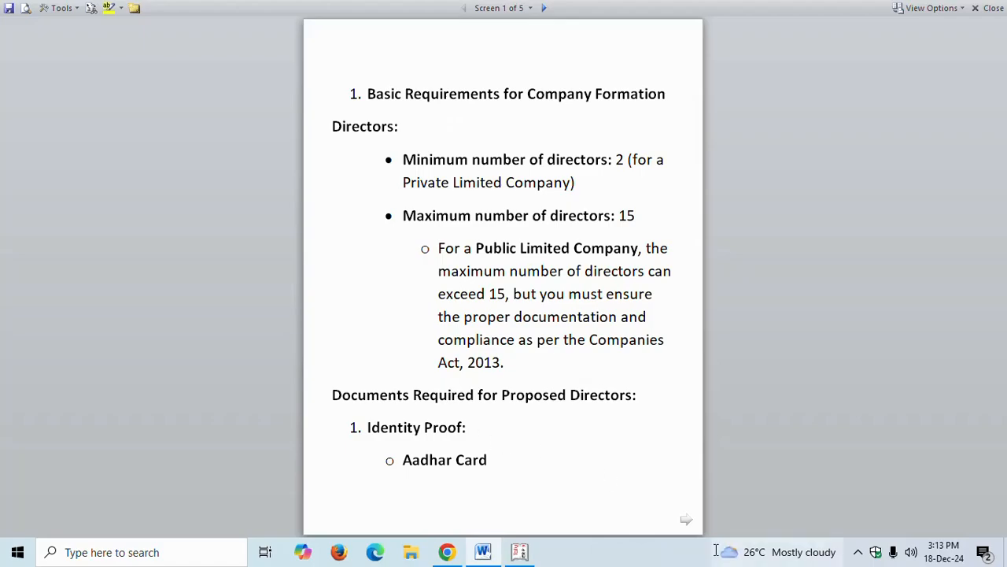
pyautogui.click(687, 520)
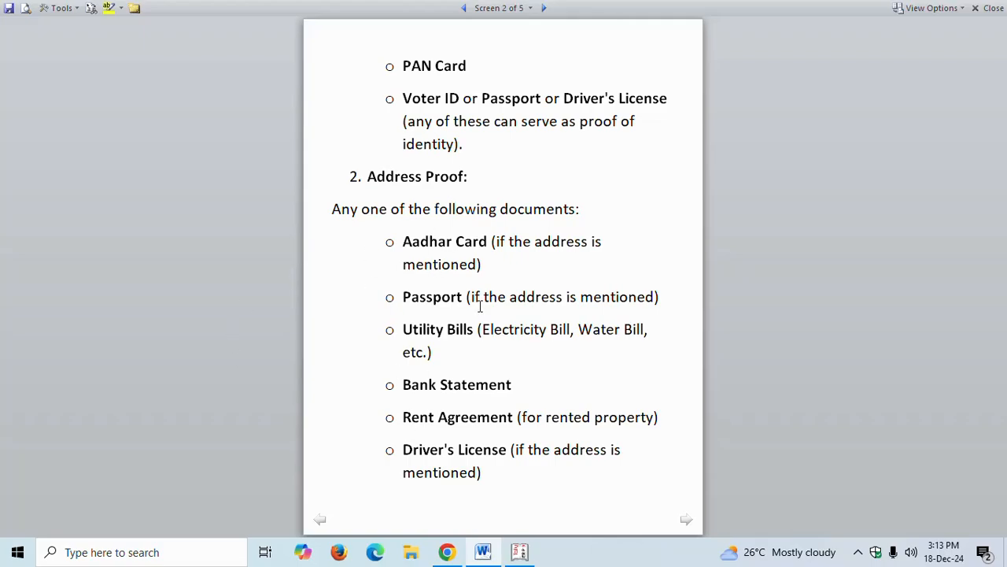
pyautogui.scroll(-1, 444, 270)
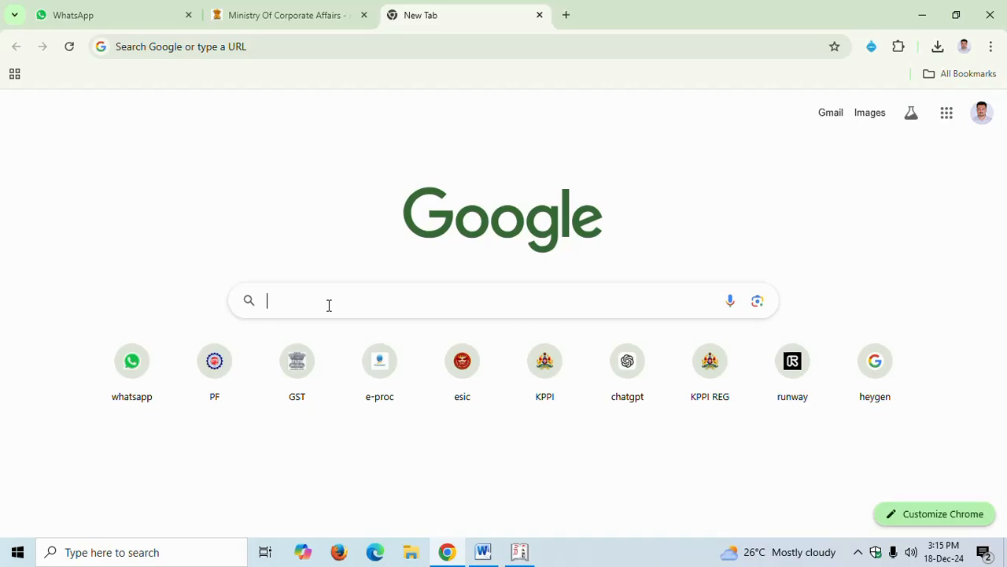
# Search Google for "mca v3 portal login"
pyautogui.click(329, 305)
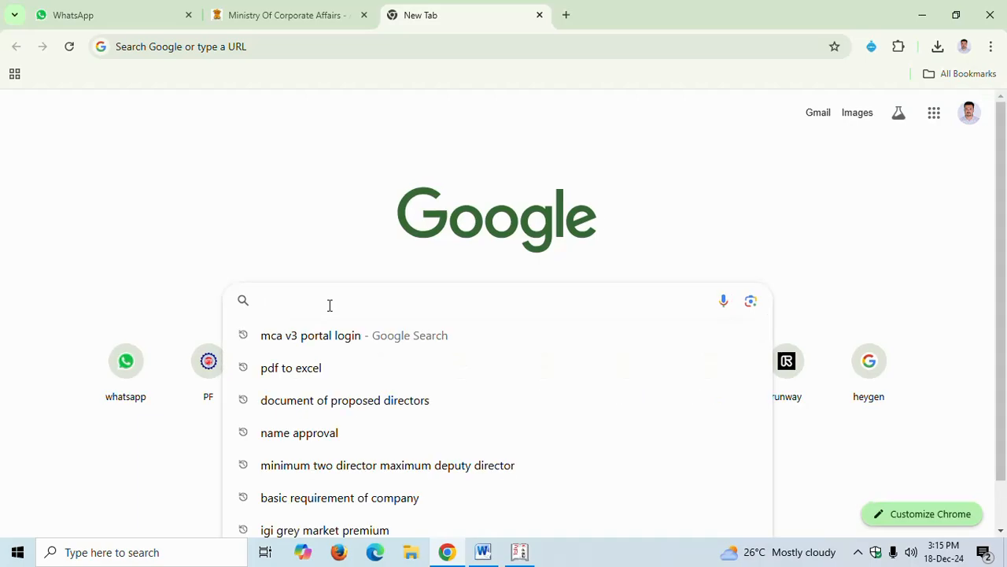
pyautogui.write('MCA')
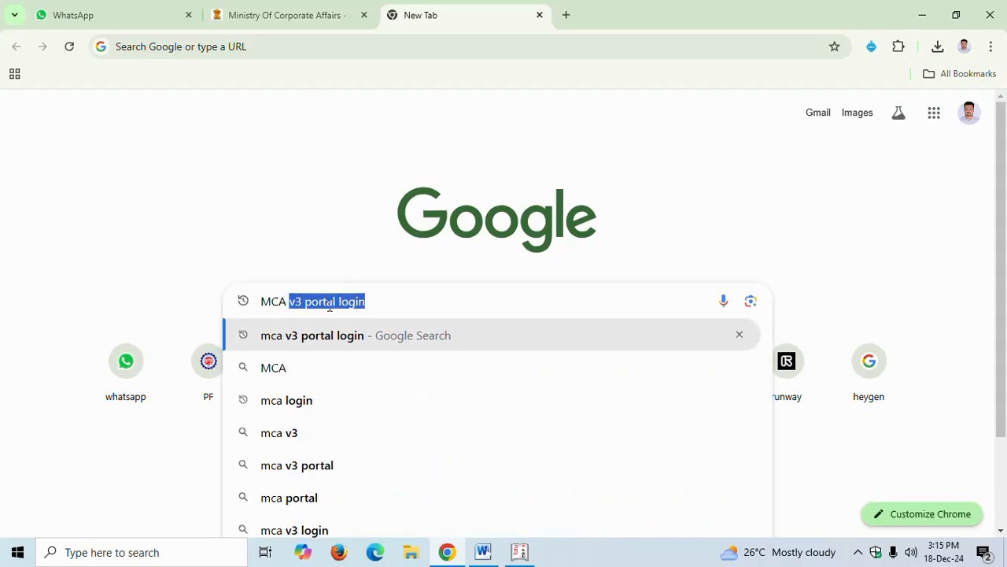
pyautogui.write(' V3')
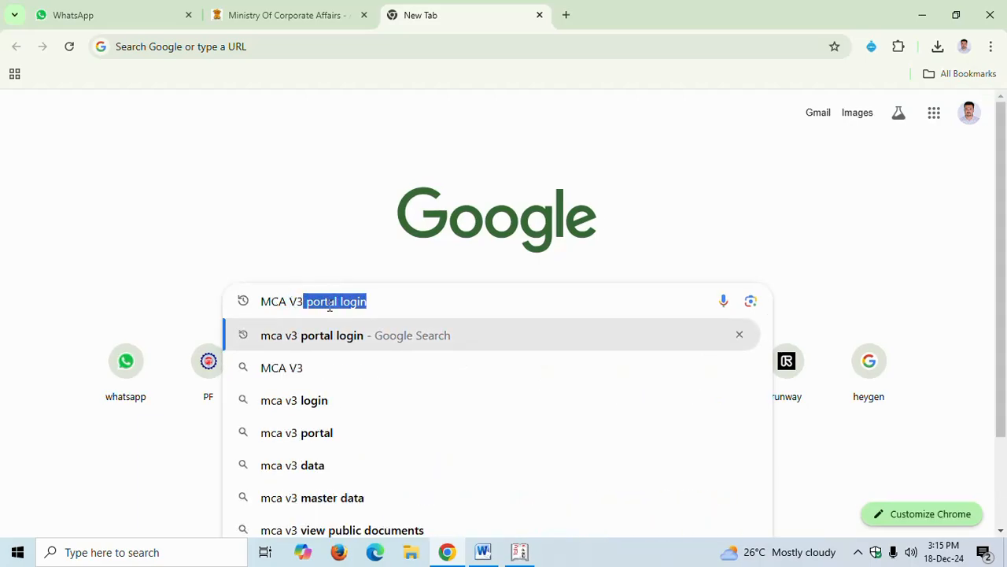
pyautogui.press('Right')
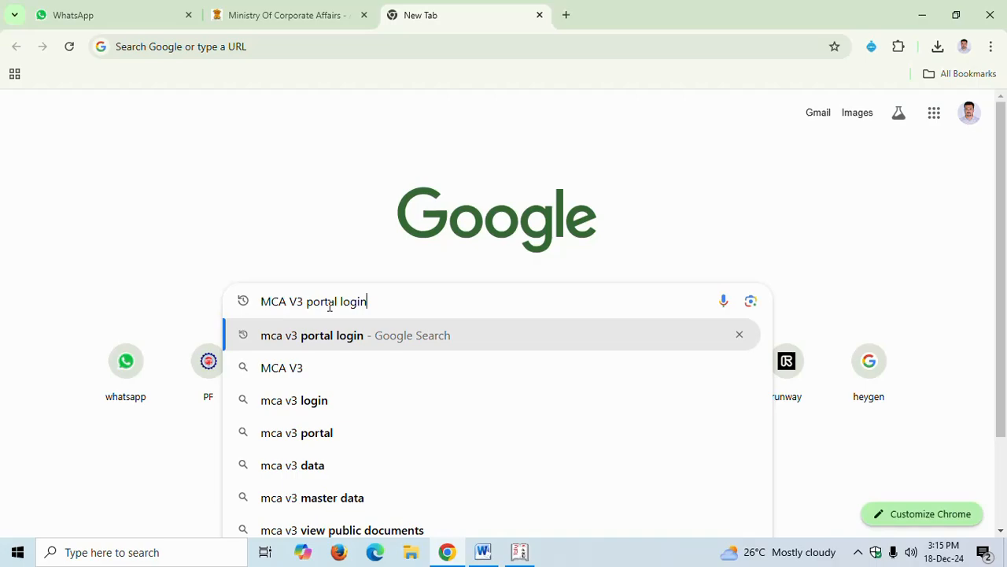
pyautogui.press('Return')
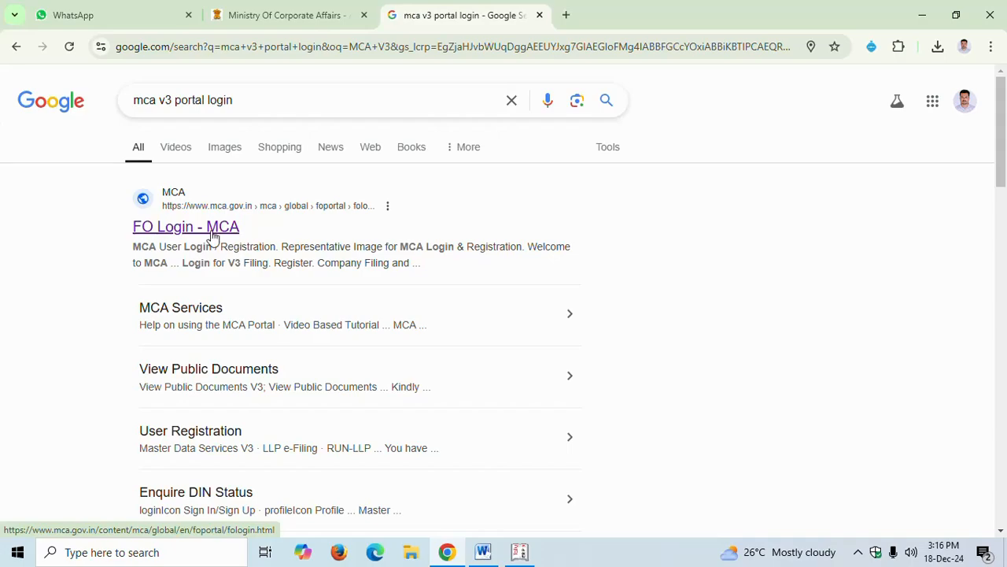
# Open the FO Login - MCA result and go to the MCA user login page via Sign In/Sign Up
pyautogui.click(227, 228)
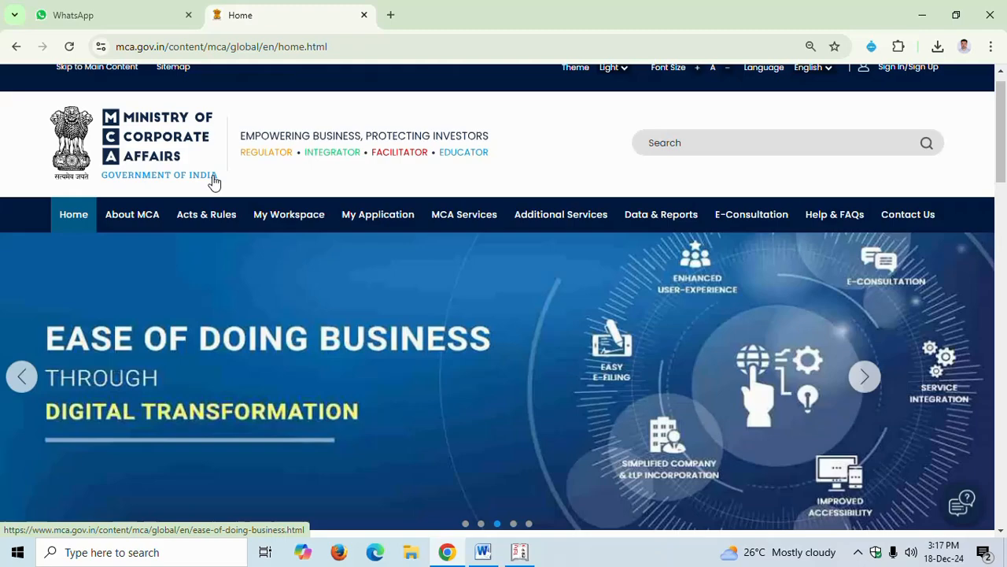
pyautogui.scroll(1, 213, 183)
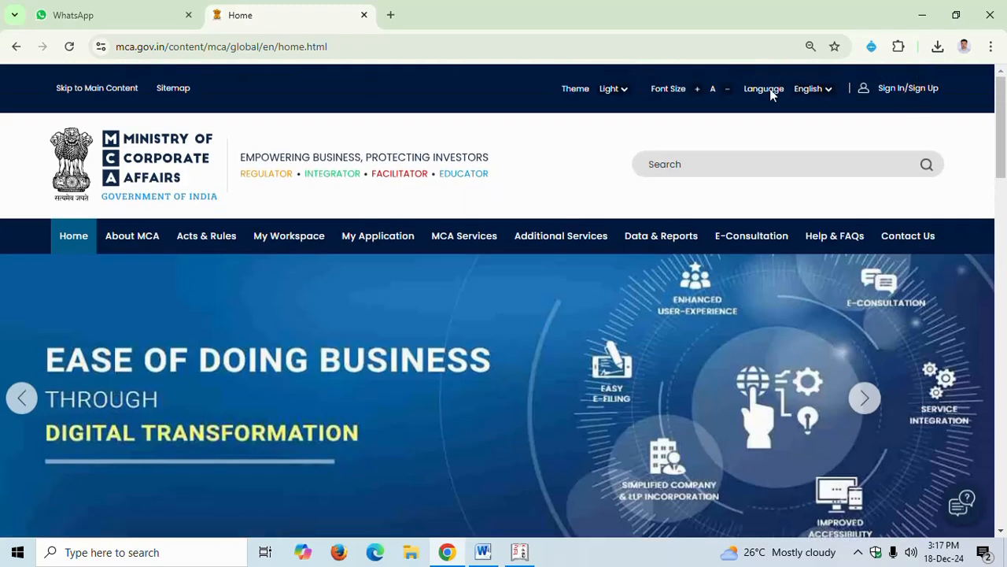
pyautogui.click(887, 94)
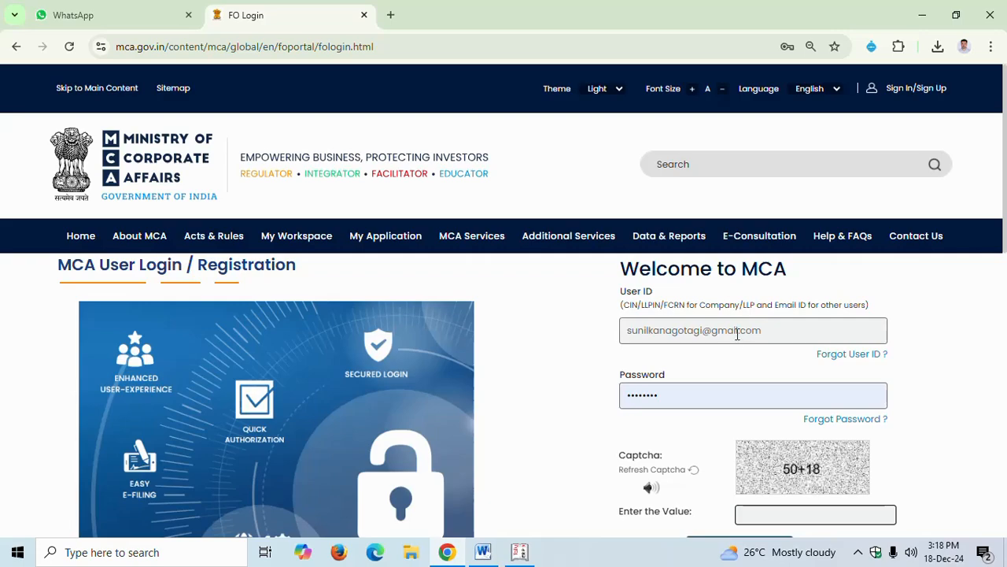
# Open the user registration form from the MCA login page
pyautogui.click(794, 336)
pyautogui.click(673, 400)
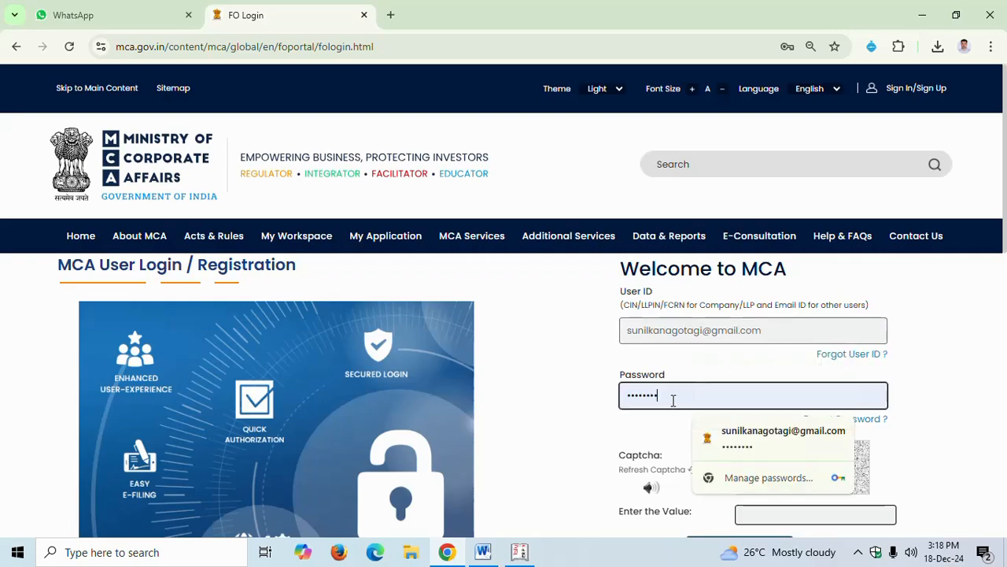
pyautogui.click(786, 323)
pyautogui.click(703, 392)
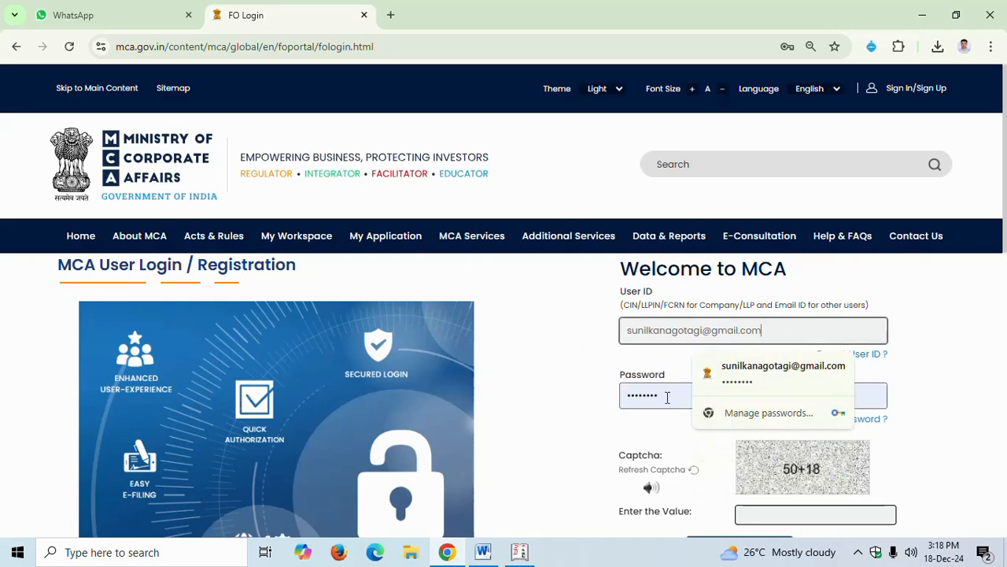
pyautogui.click(553, 326)
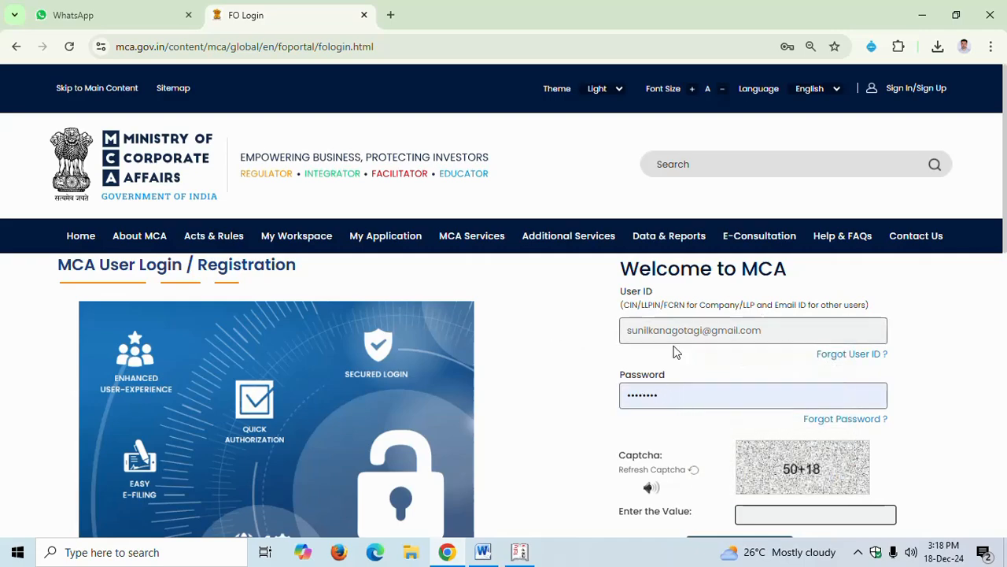
pyautogui.scroll(-1, 709, 397)
pyautogui.scroll(-3, 685, 392)
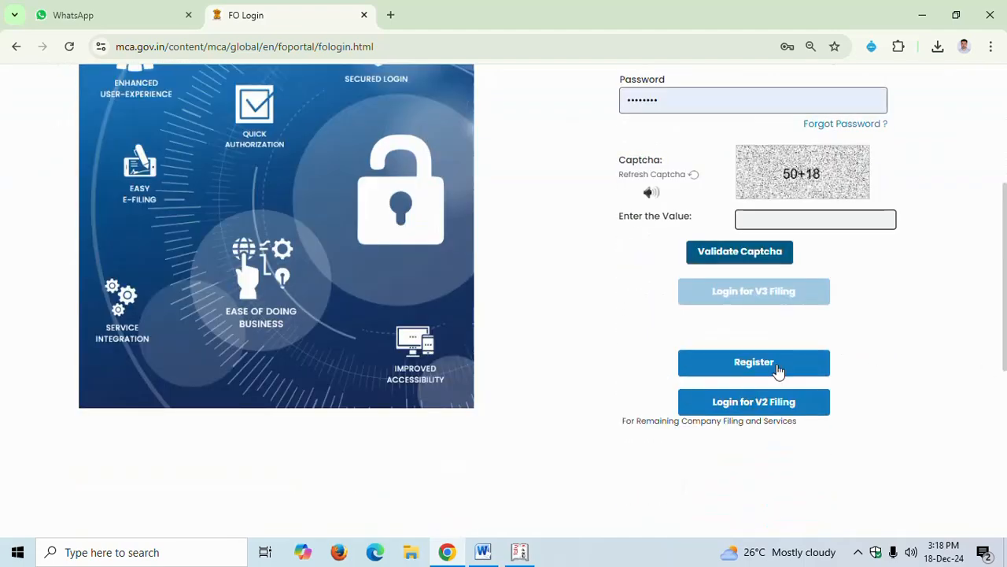
pyautogui.click(776, 367)
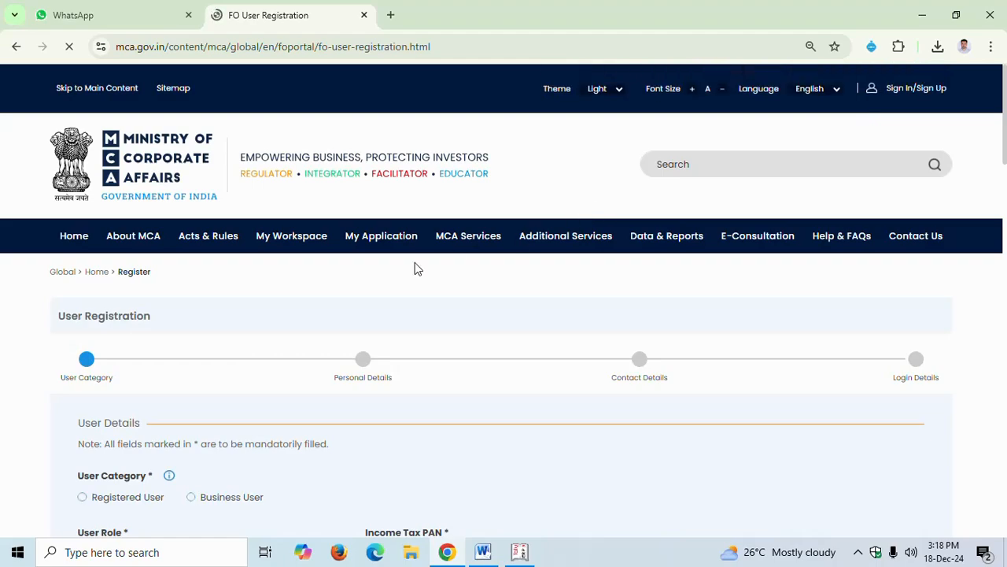
# Choose Business User as the user category in the registration form
pyautogui.scroll(-2, 407, 404)
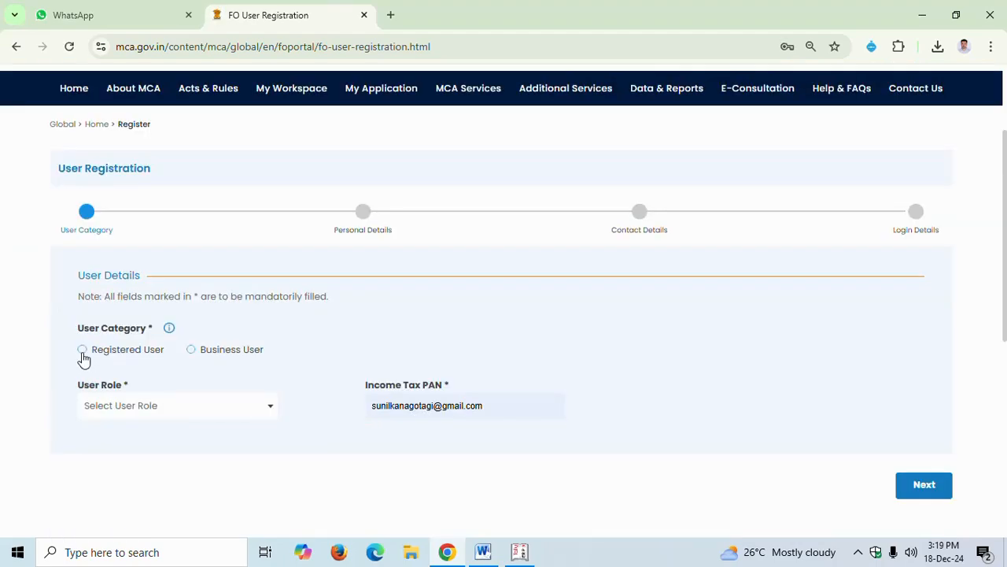
pyautogui.click(83, 351)
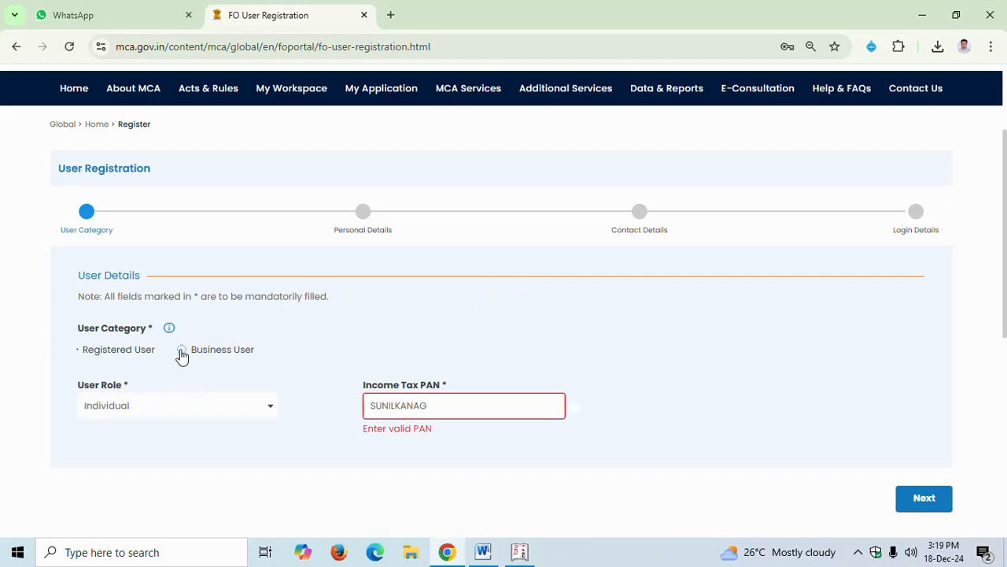
pyautogui.click(182, 351)
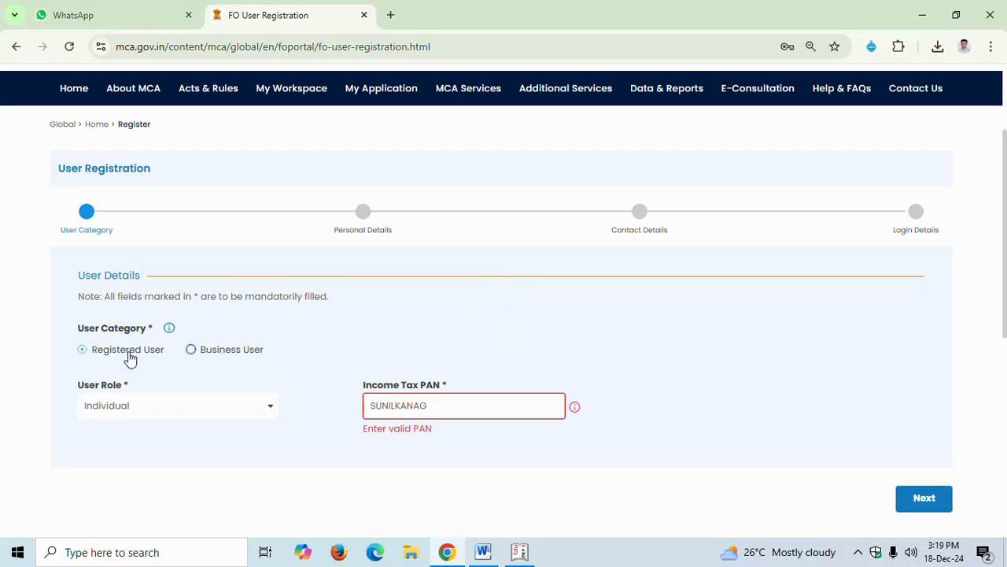
pyautogui.click(219, 356)
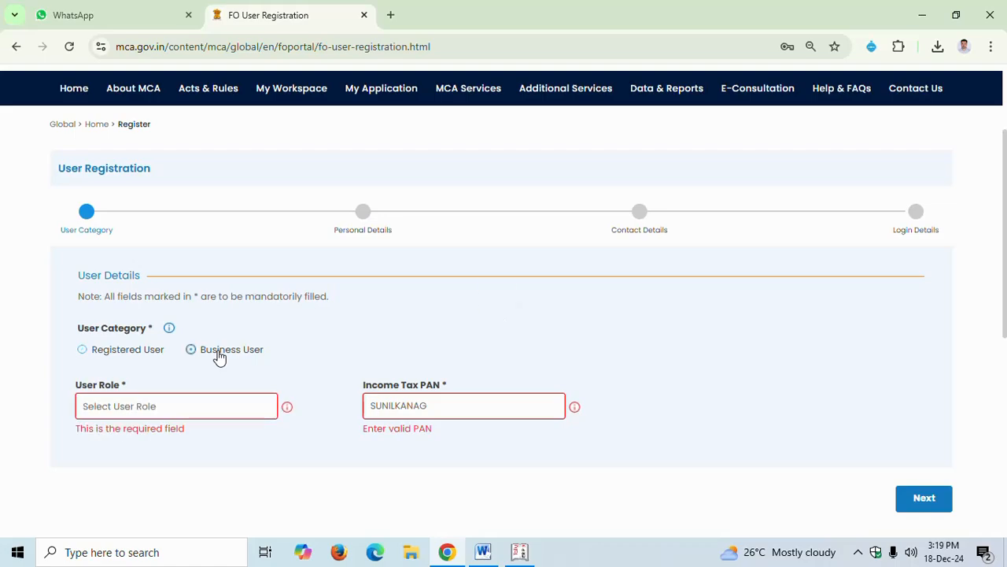
# Set the user role to Professional
pyautogui.click(158, 413)
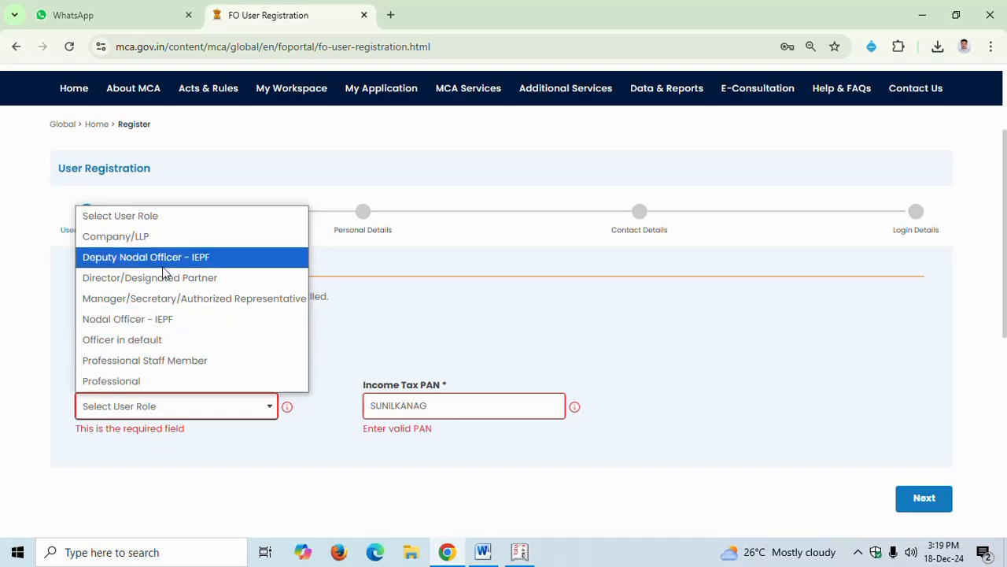
pyautogui.click(168, 383)
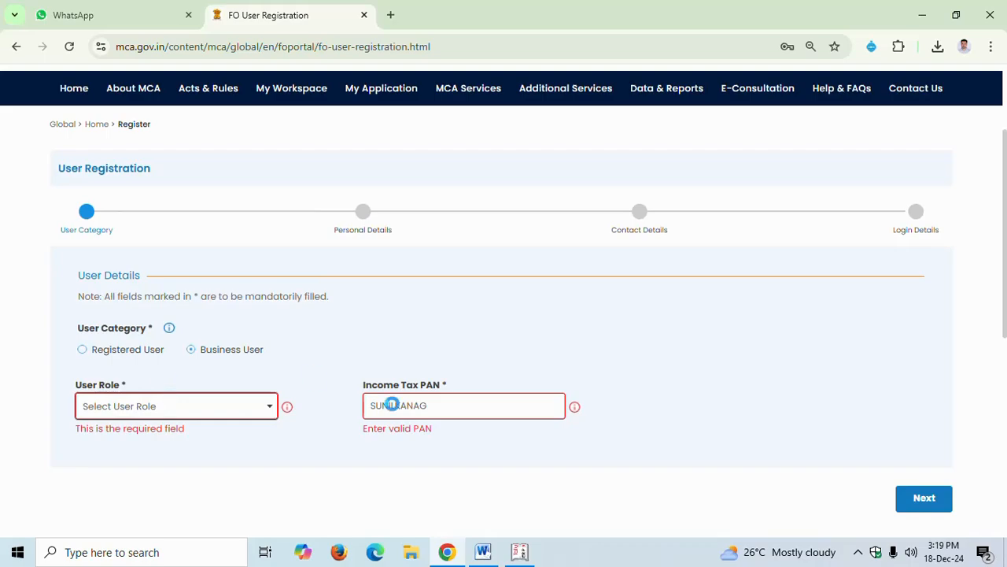
pyautogui.click(432, 409)
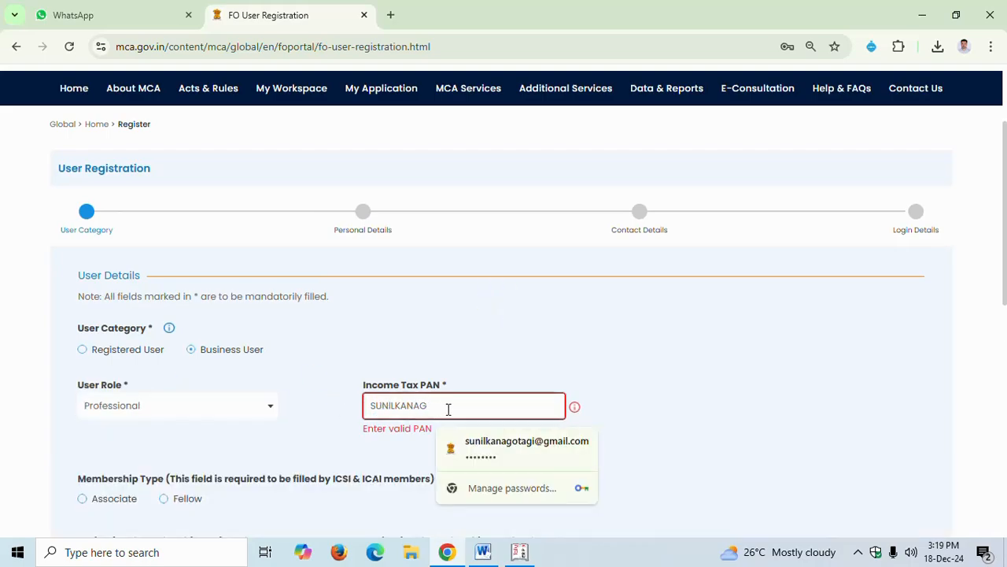
# Review the membership fields and try to continue to the next registration stage
pyautogui.scroll(-3, 391, 423)
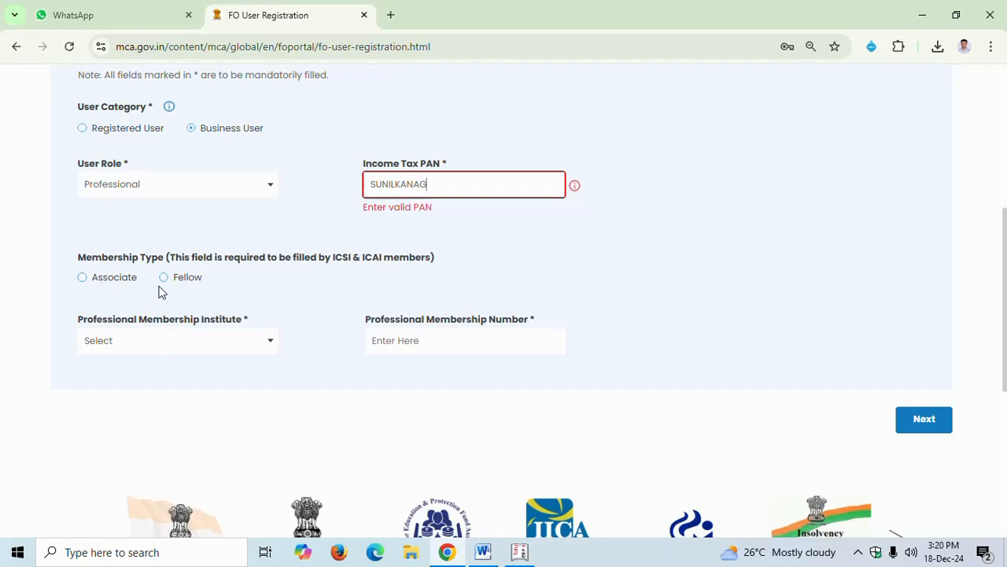
pyautogui.scroll(3, 243, 239)
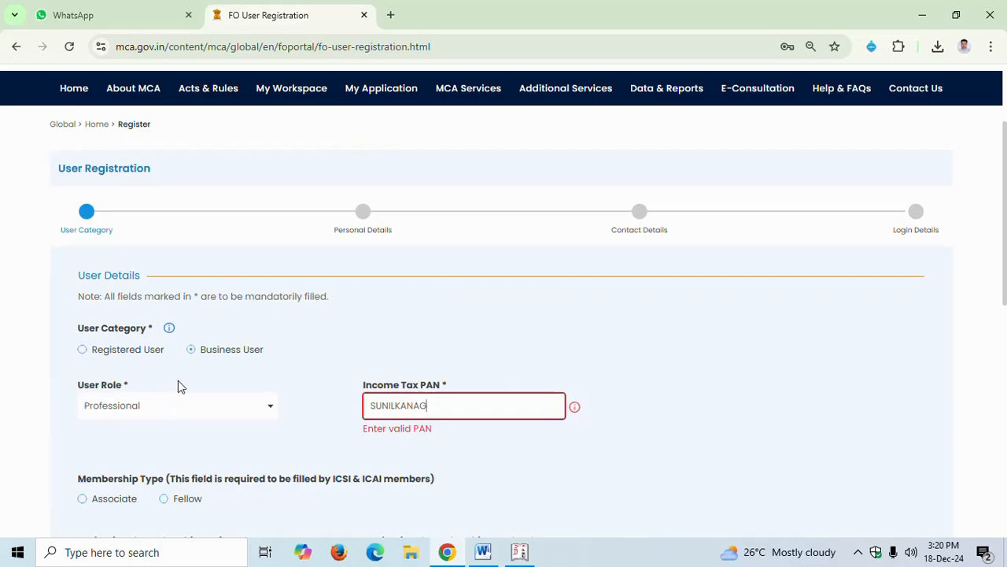
pyautogui.scroll(-3, 322, 441)
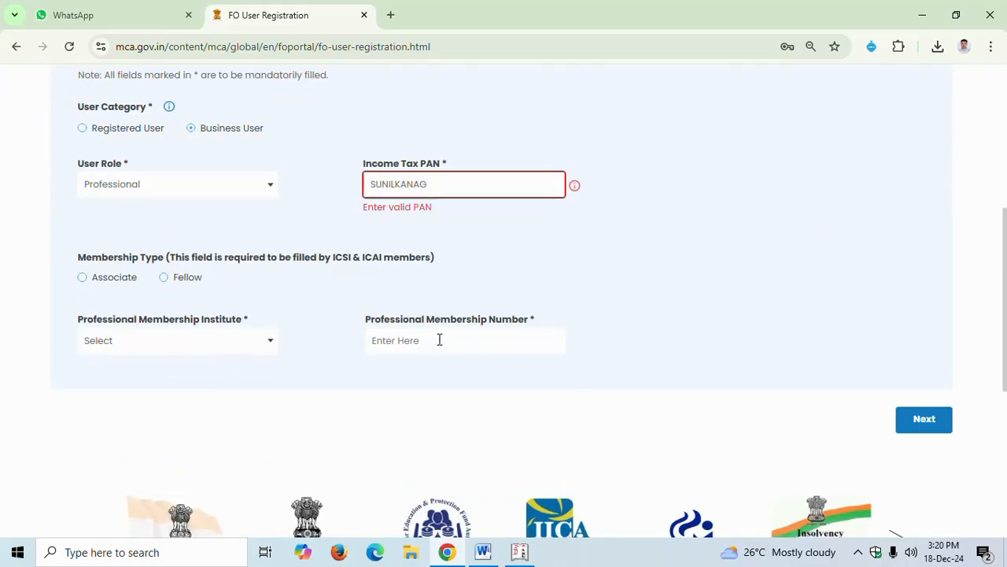
pyautogui.click(929, 422)
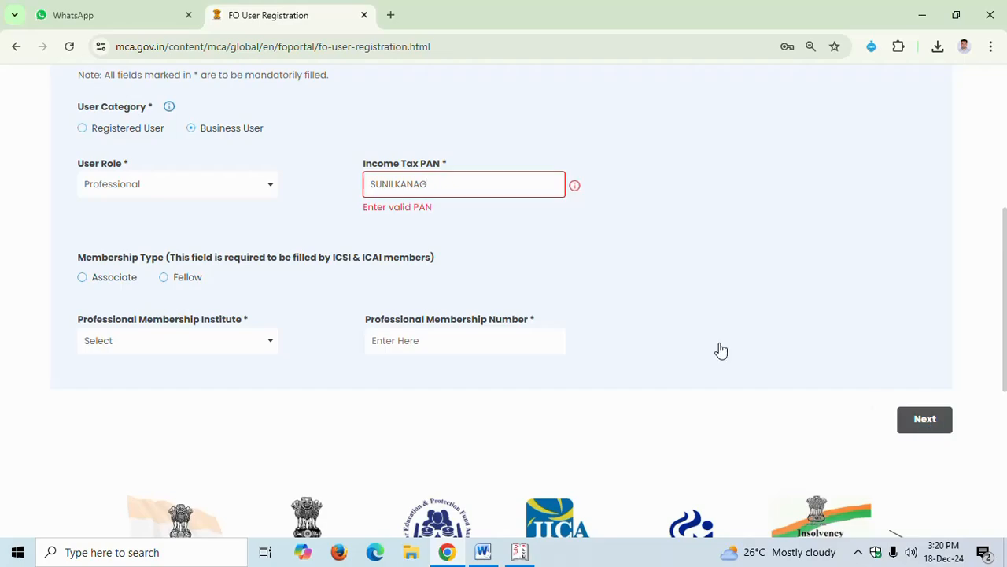
# Leave the user registration form and open the sign-in page
pyautogui.scroll(5, 440, 302)
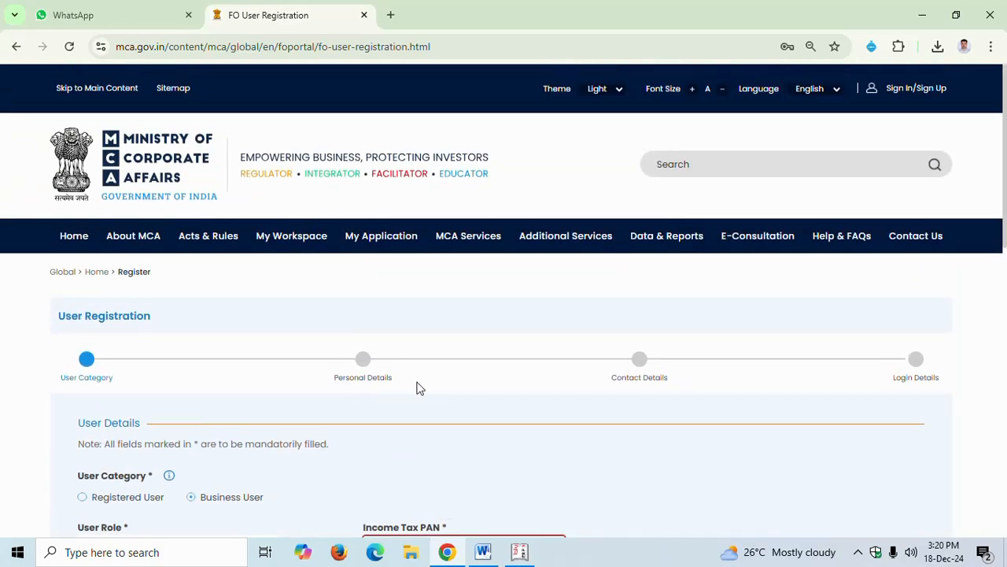
pyautogui.scroll(-1, 397, 383)
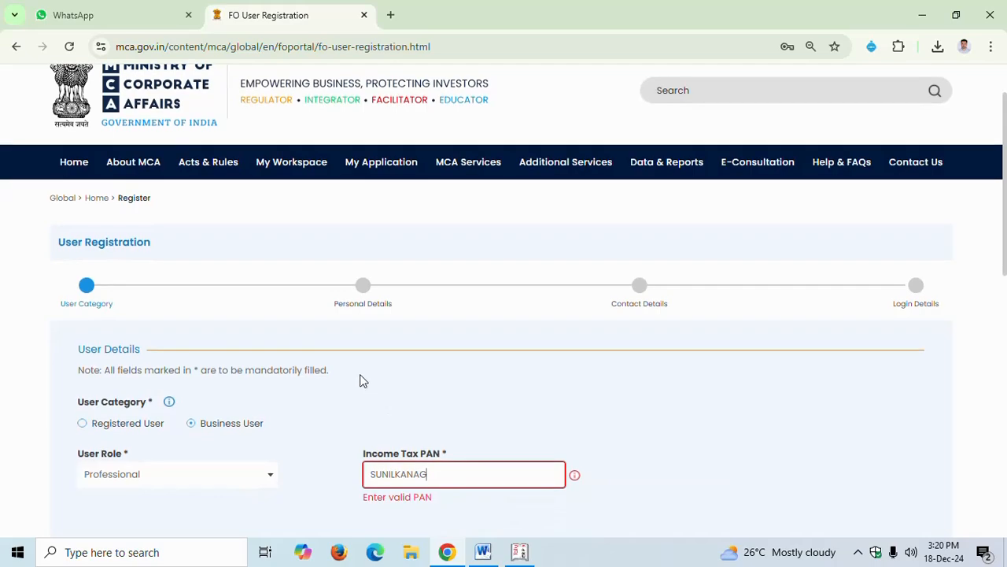
pyautogui.scroll(-1, 611, 368)
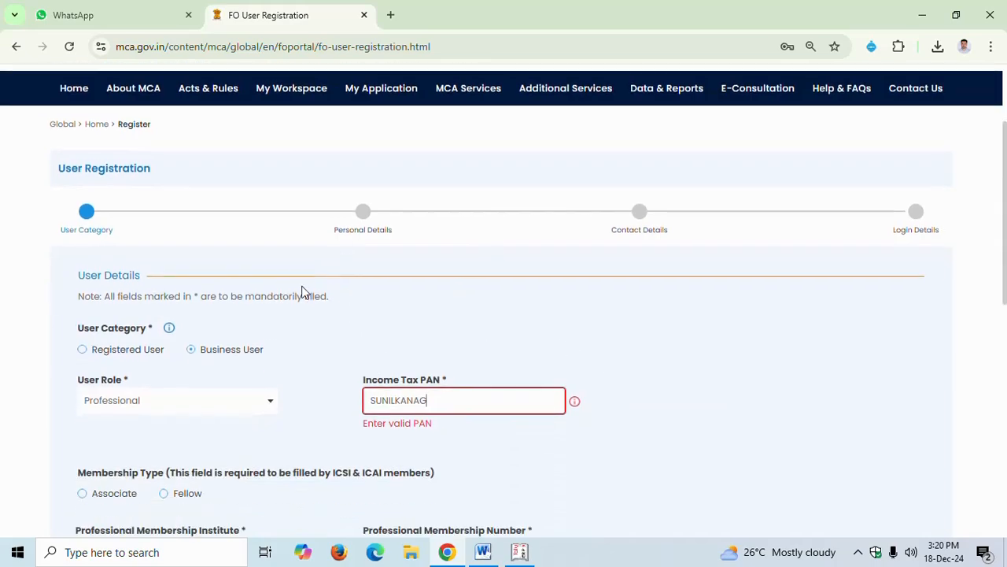
pyautogui.scroll(-1, 587, 283)
pyautogui.scroll(3, 801, 260)
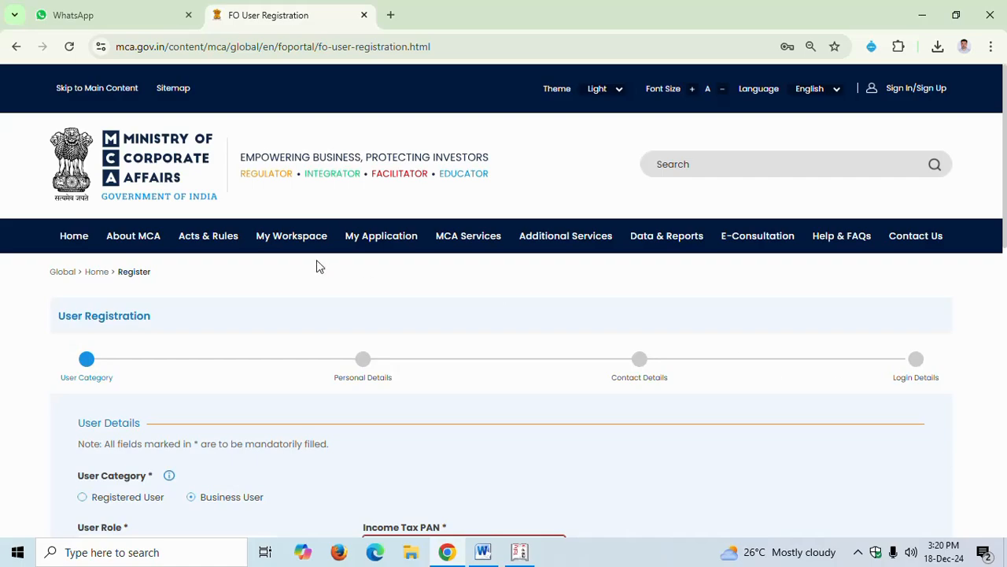
pyautogui.click(908, 92)
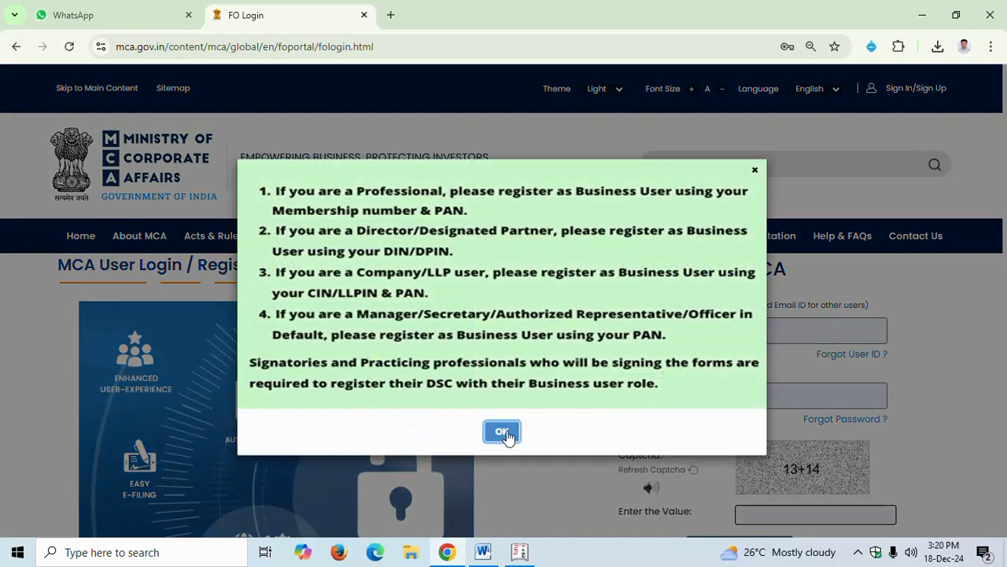
# Enter the captcha answer 27, validate the captcha, and log in for V3 filing with the saved credentials
pyautogui.click(504, 432)
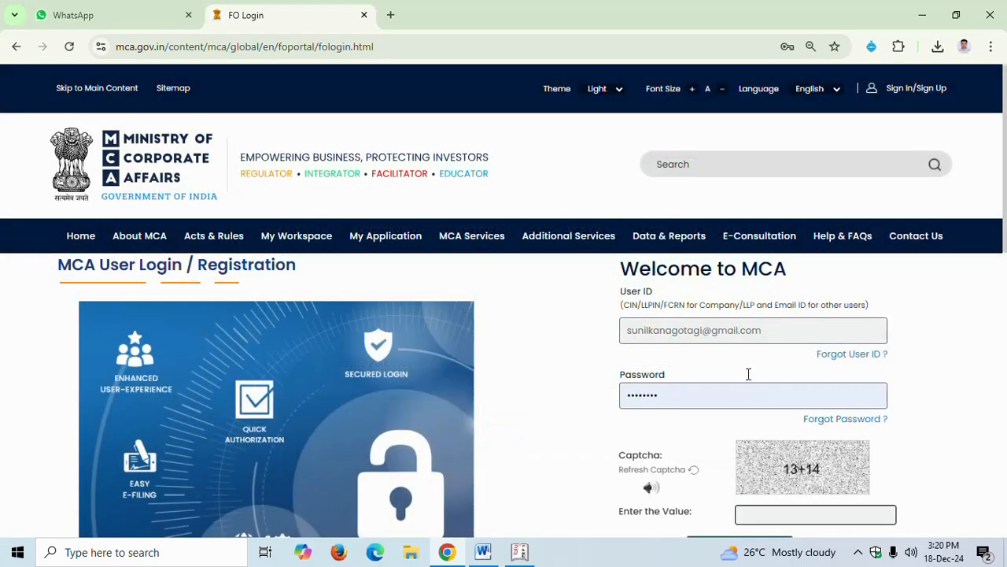
pyautogui.click(789, 330)
pyautogui.scroll(-3, 776, 344)
pyautogui.click(817, 289)
pyautogui.write('27')
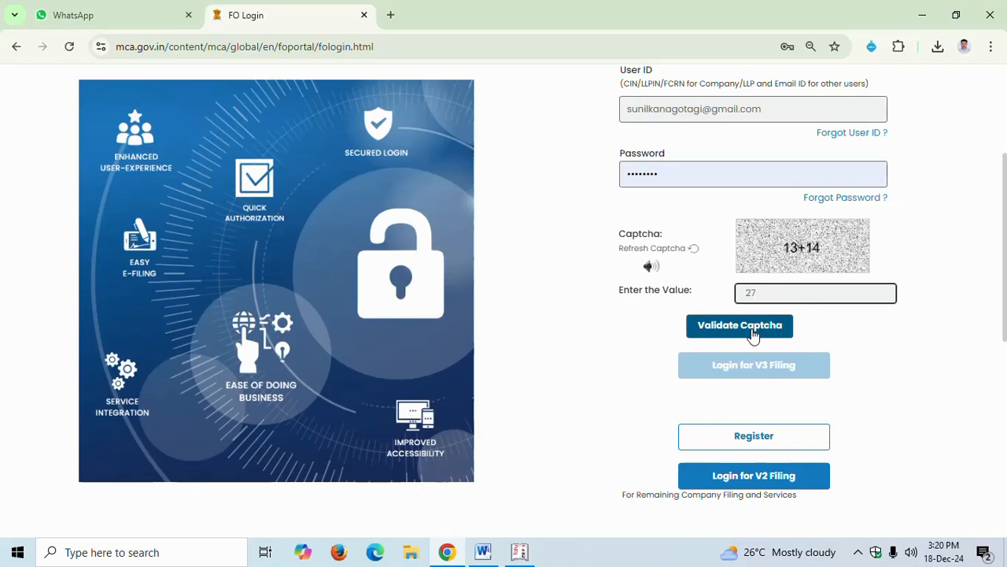
pyautogui.click(753, 334)
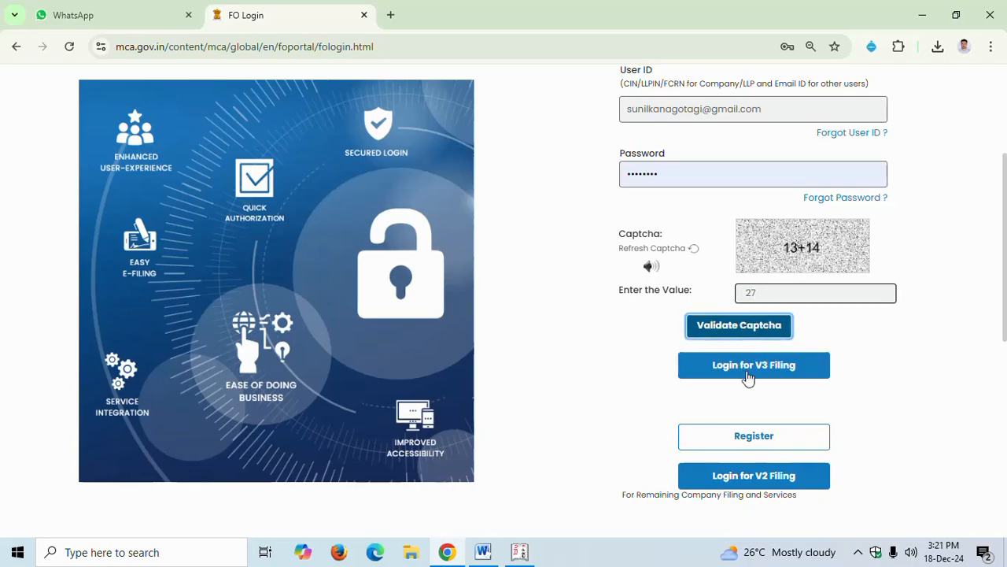
pyautogui.click(748, 374)
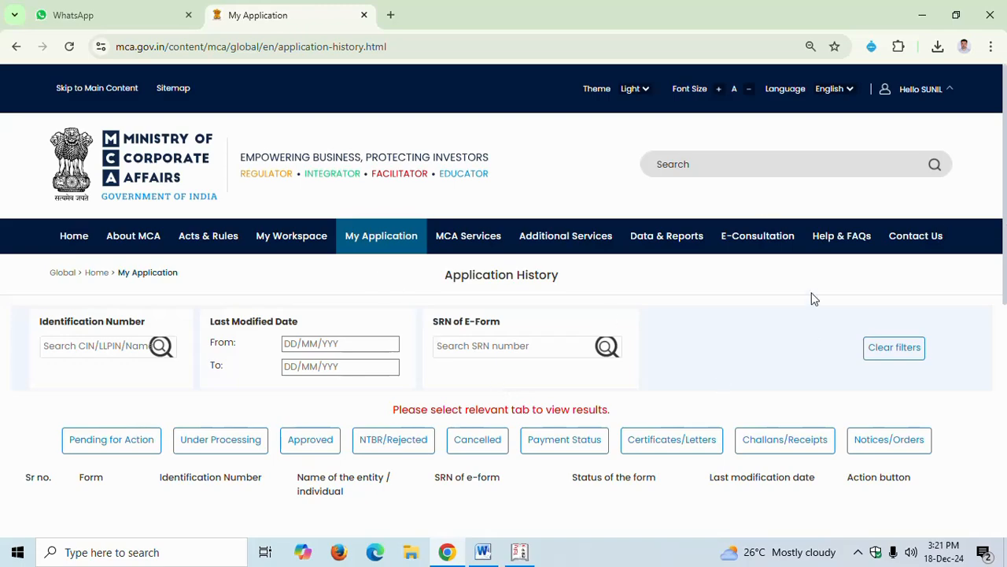
# Open the SPICe+ name reservation form for new company incorporation under Company e-Filing incorporation services
pyautogui.scroll(-1, 211, 288)
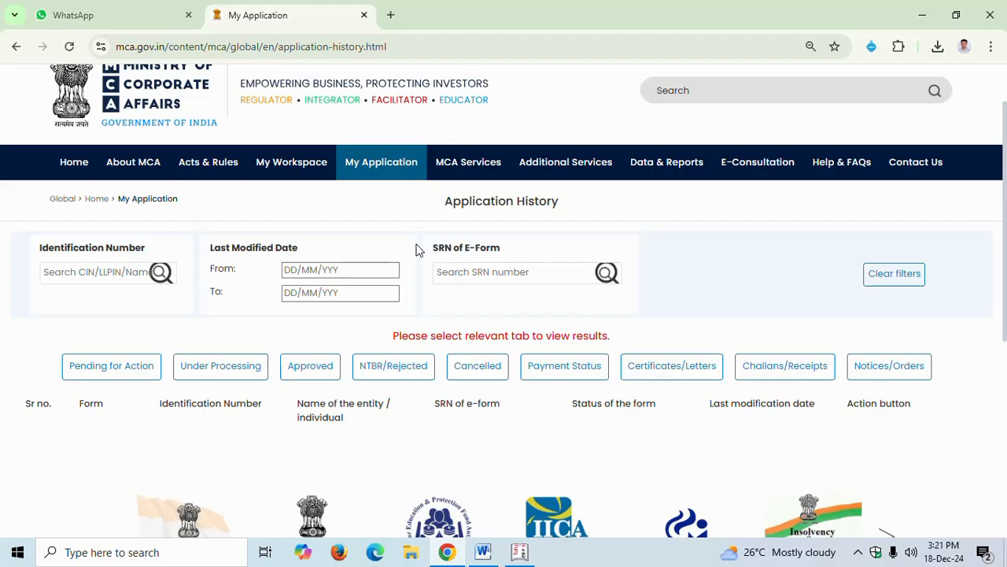
pyautogui.moveTo(294, 181)
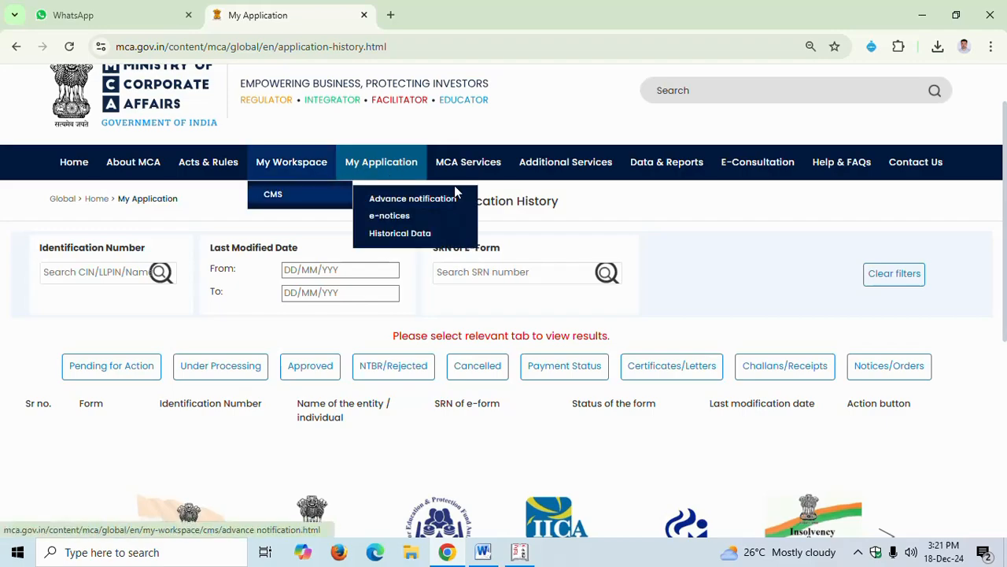
pyautogui.moveTo(469, 173)
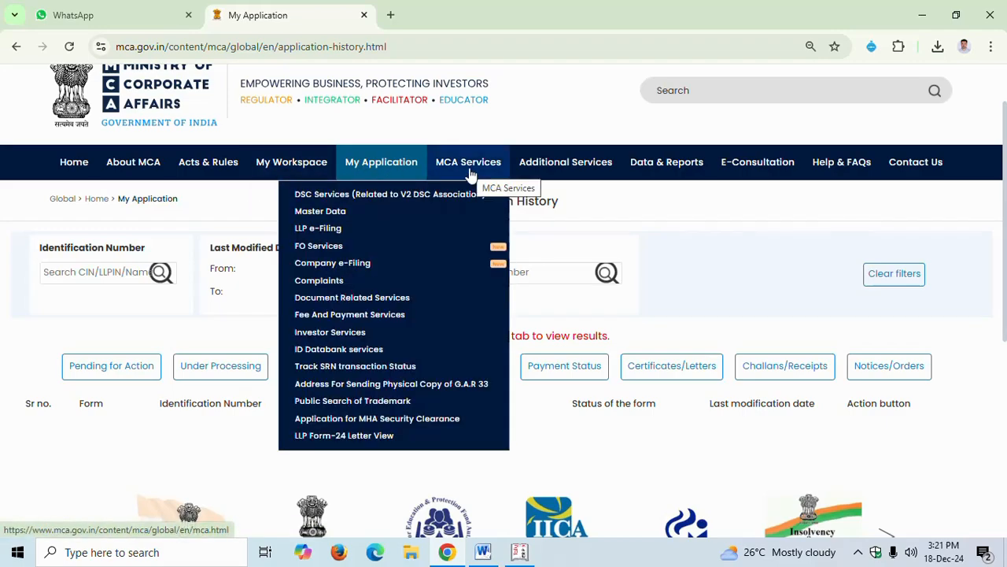
pyautogui.moveTo(443, 283)
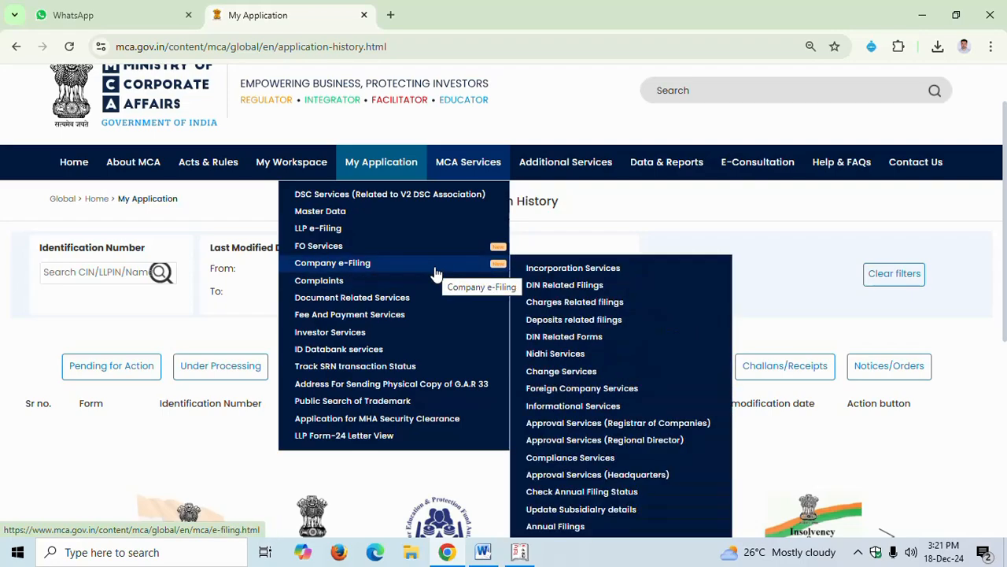
pyautogui.moveTo(550, 271)
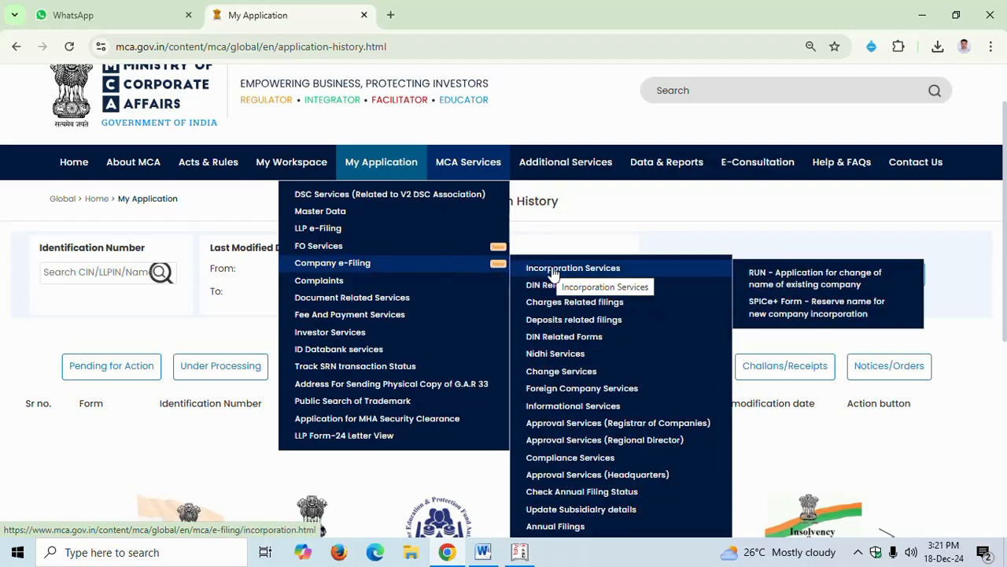
pyautogui.click(789, 317)
pyautogui.click(466, 351)
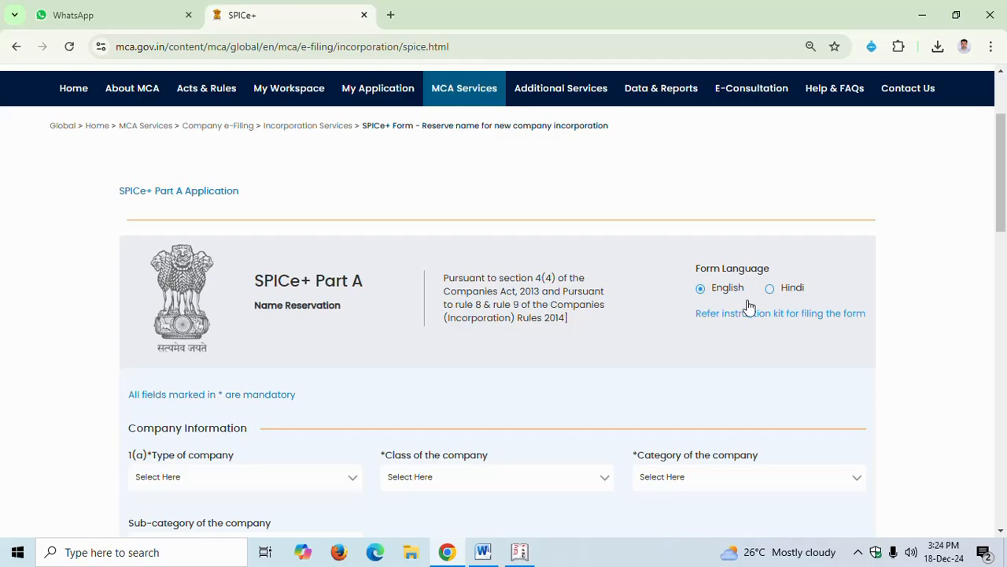
# Set the type of company to New Company (Others) in the SPICe+ Part A form
pyautogui.scroll(-2, 551, 411)
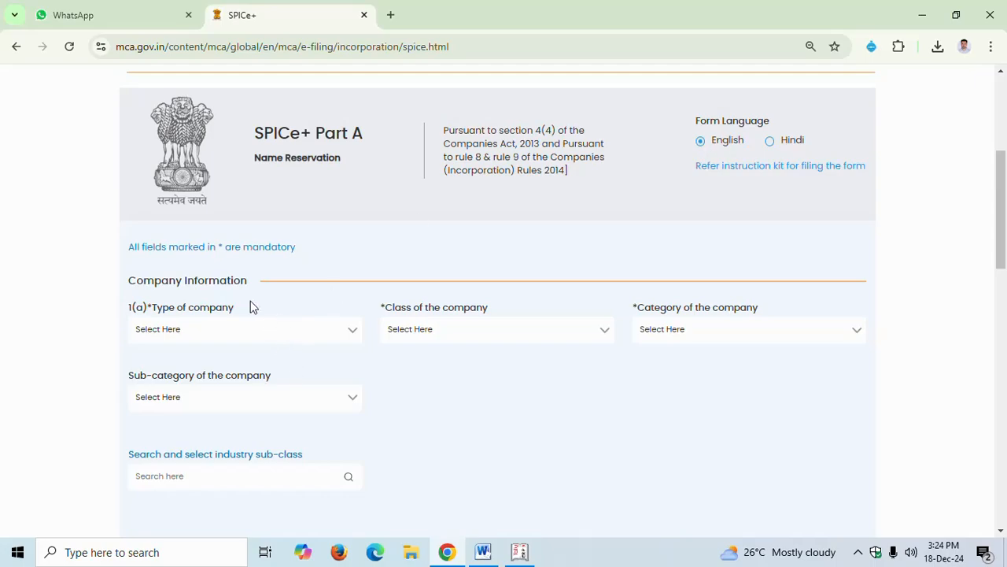
pyautogui.click(223, 330)
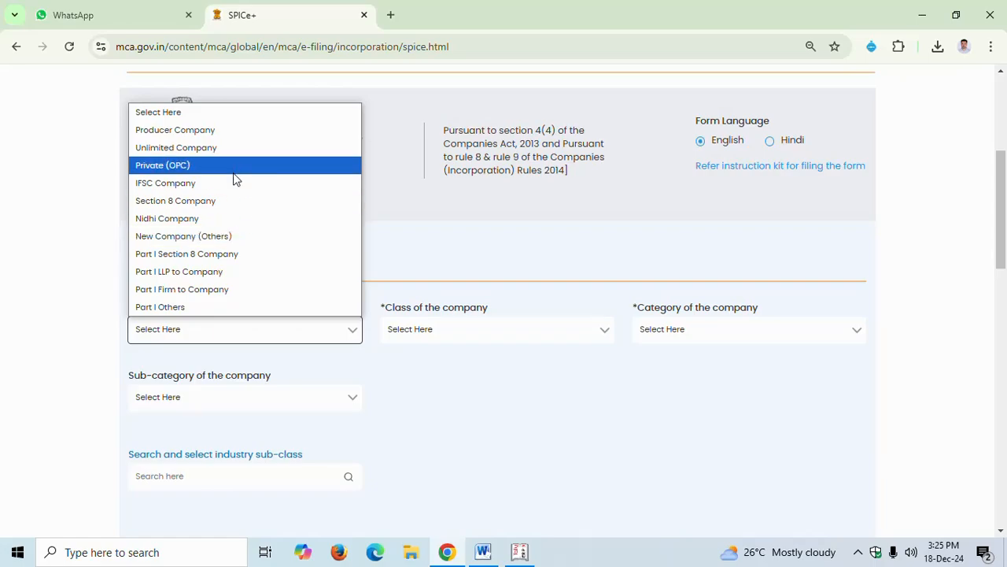
pyautogui.click(229, 238)
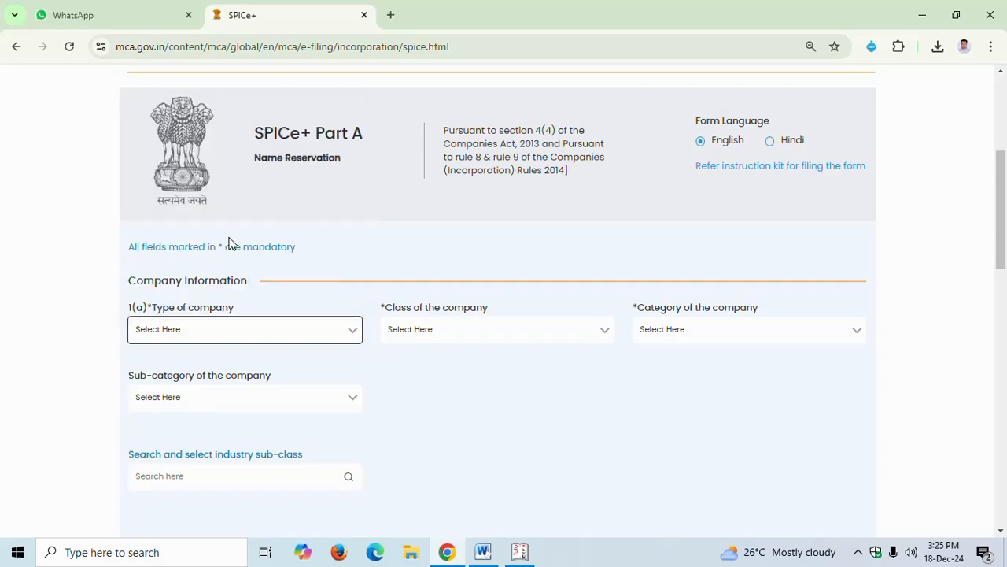
# Set the class of the company to Private and the category to Company limited by shares
pyautogui.click(436, 329)
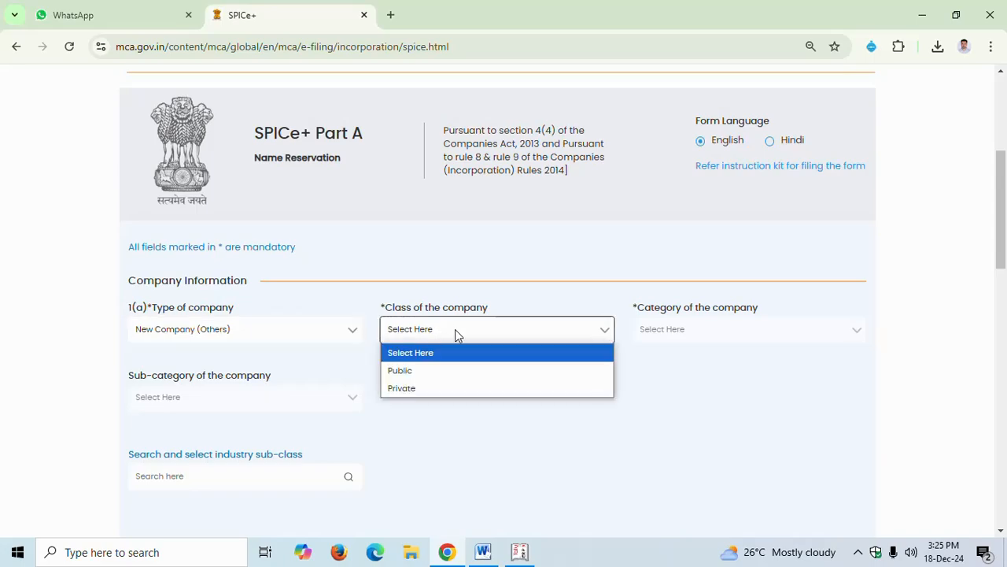
pyautogui.click(421, 388)
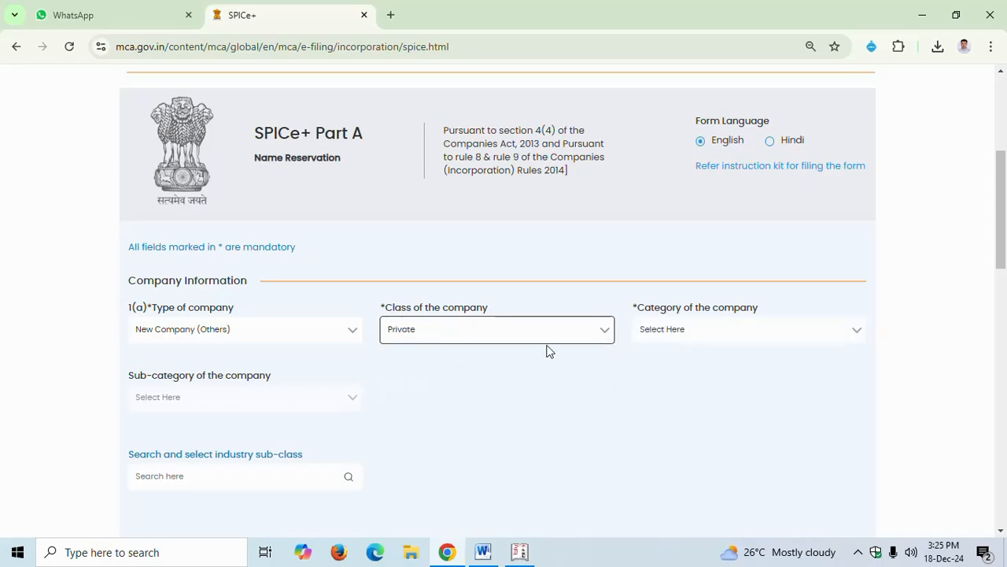
pyautogui.click(679, 332)
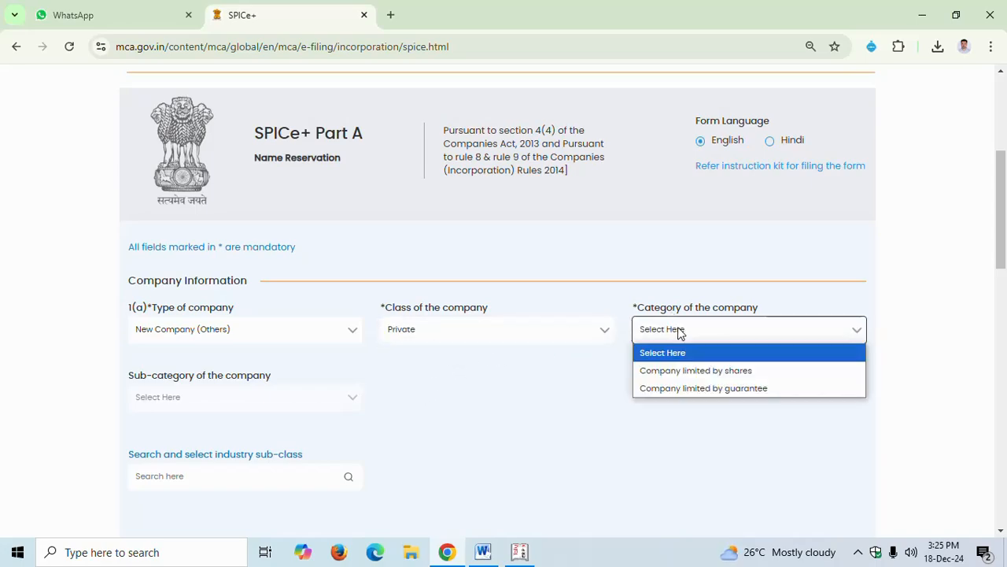
pyautogui.click(726, 373)
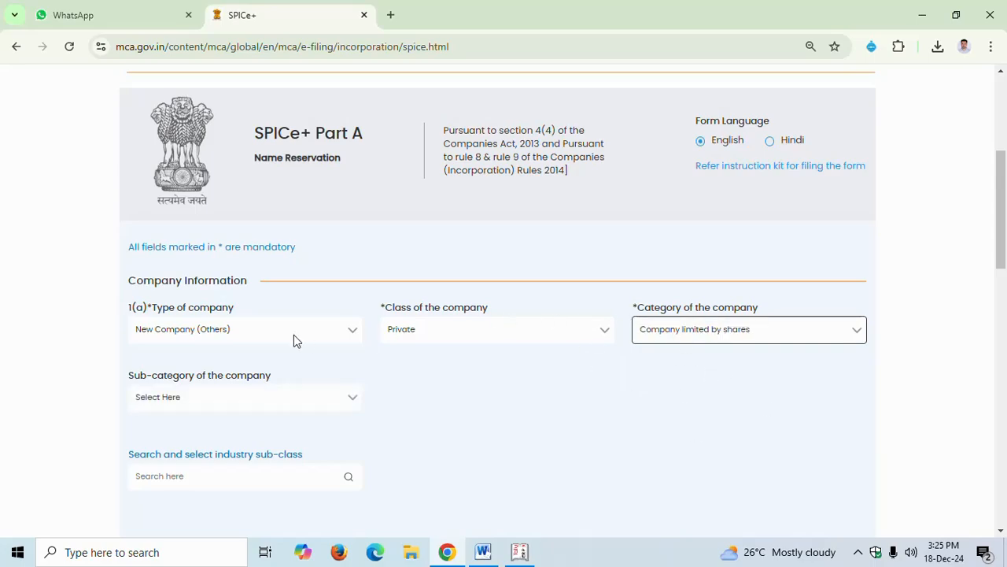
# Set the sub-category of the company to Non-government company
pyautogui.scroll(-1, 708, 338)
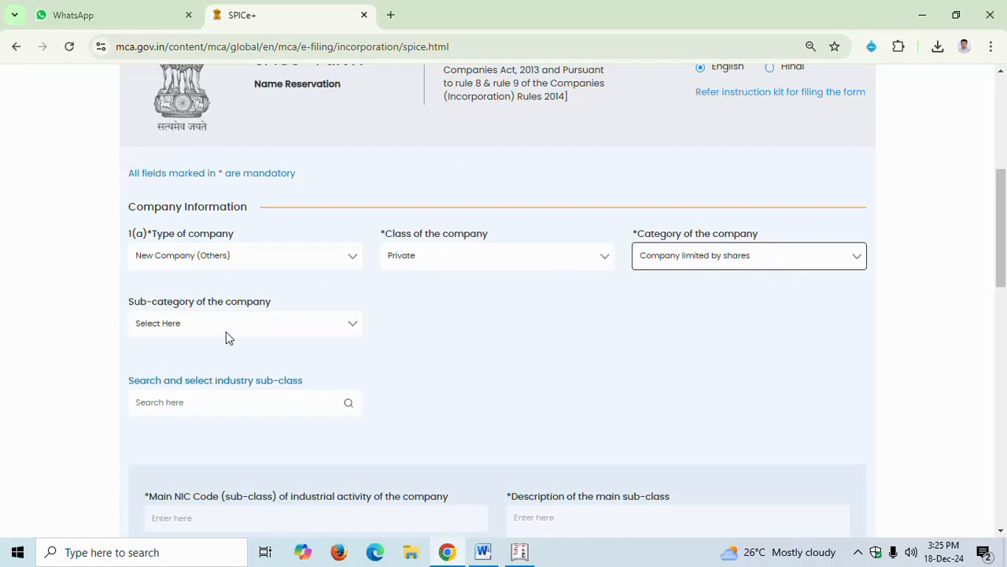
pyautogui.scroll(-1, 238, 318)
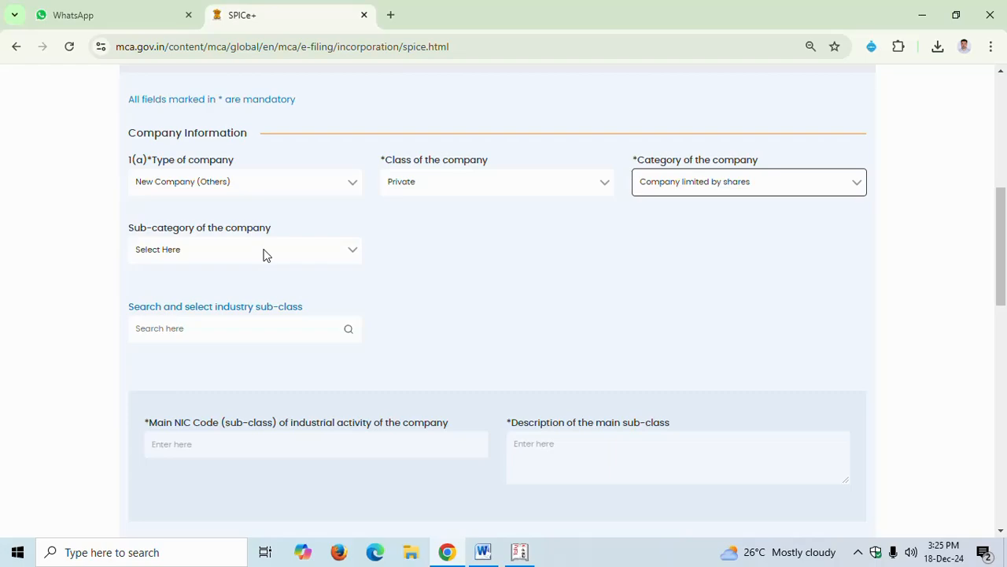
pyautogui.click(267, 250)
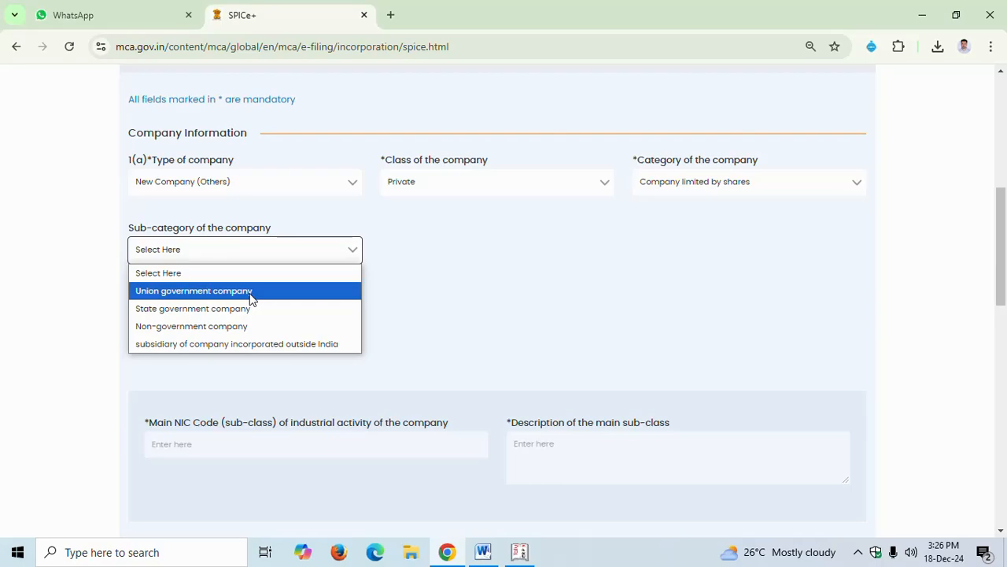
pyautogui.click(228, 334)
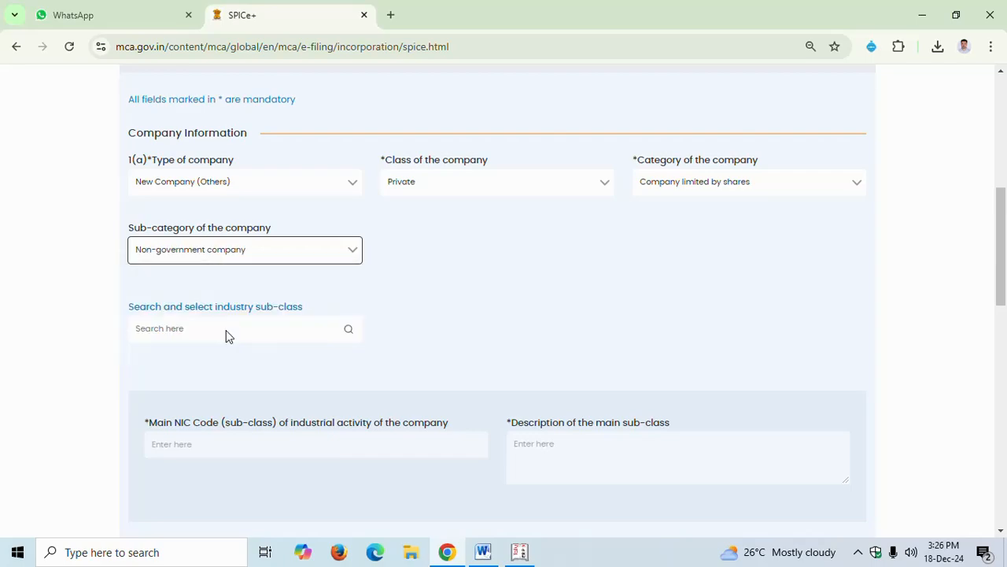
# Search industry sub-classes for ACCOUNTING and add NIC codes 69201 and 69200
pyautogui.scroll(-1, 252, 340)
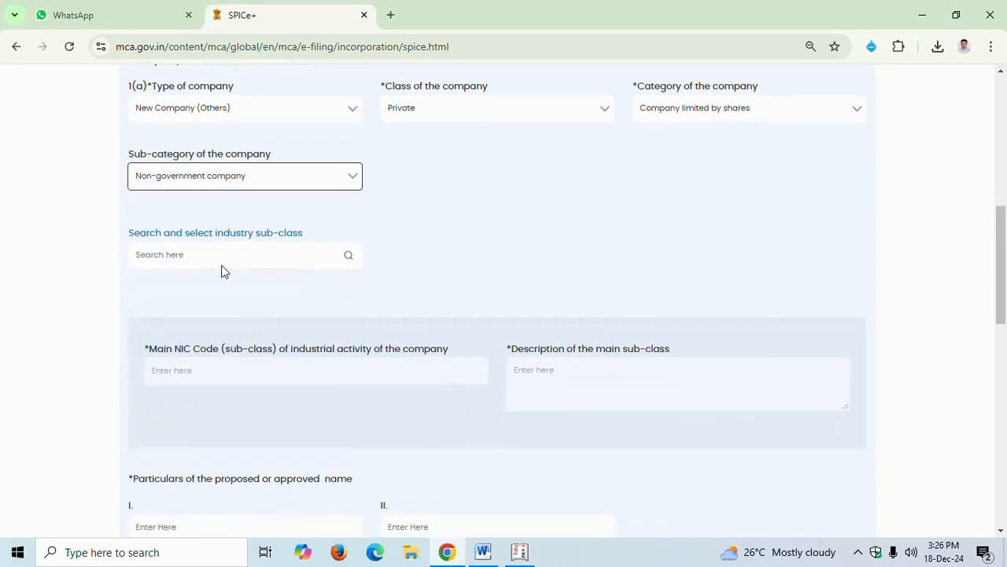
pyautogui.scroll(1, 170, 325)
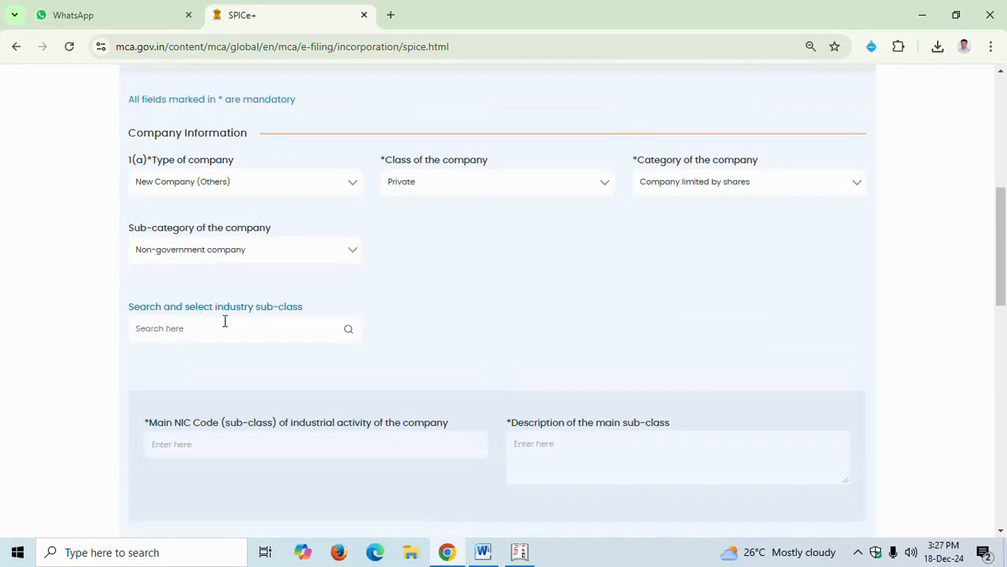
pyautogui.click(296, 331)
pyautogui.scroll(-1, 296, 315)
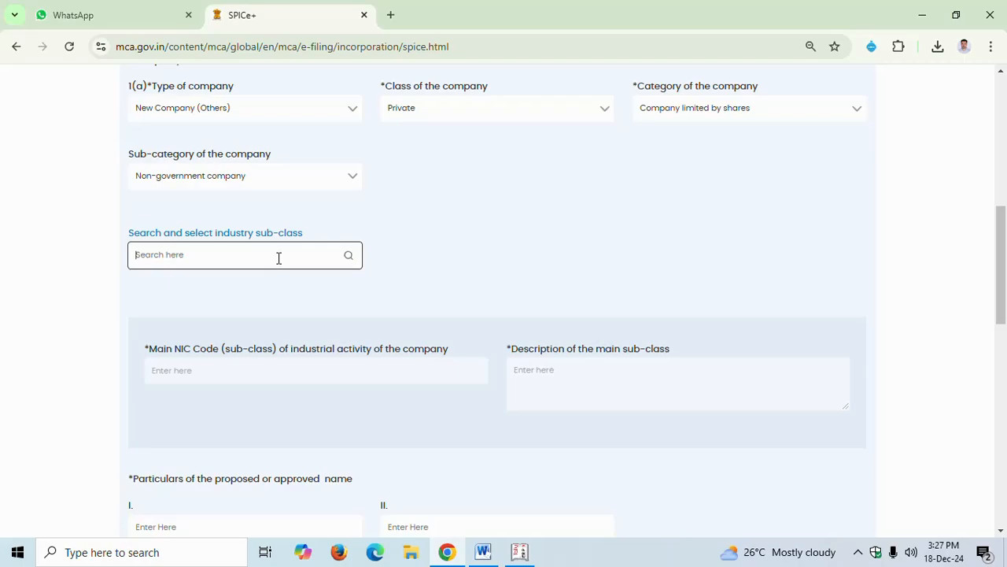
pyautogui.write('ACCO')
pyautogui.write('UNTING')
pyautogui.click(347, 258)
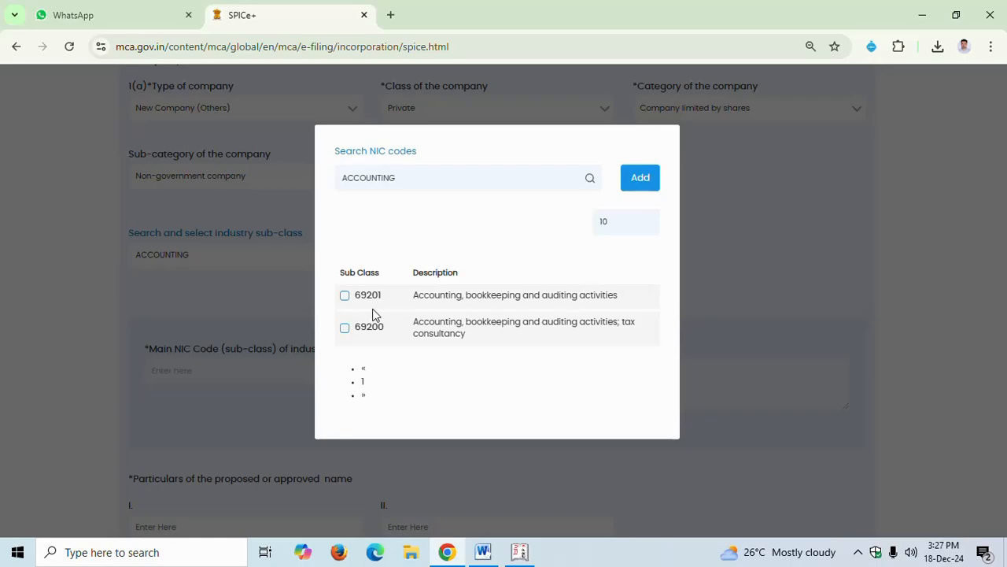
pyautogui.click(345, 296)
pyautogui.click(345, 328)
pyautogui.click(647, 178)
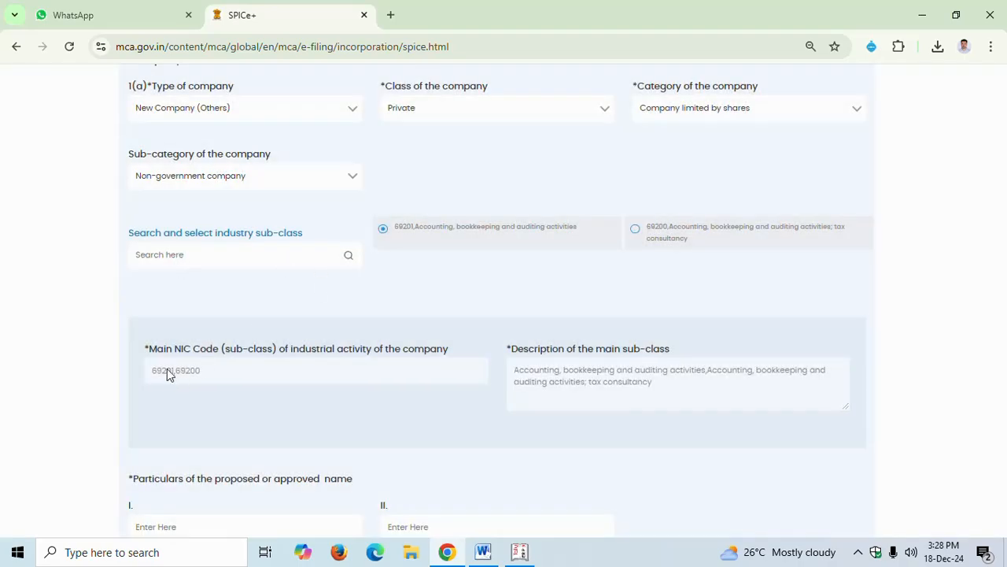
# Review the main NIC code and the description of the main sub-class fields
pyautogui.click(173, 373)
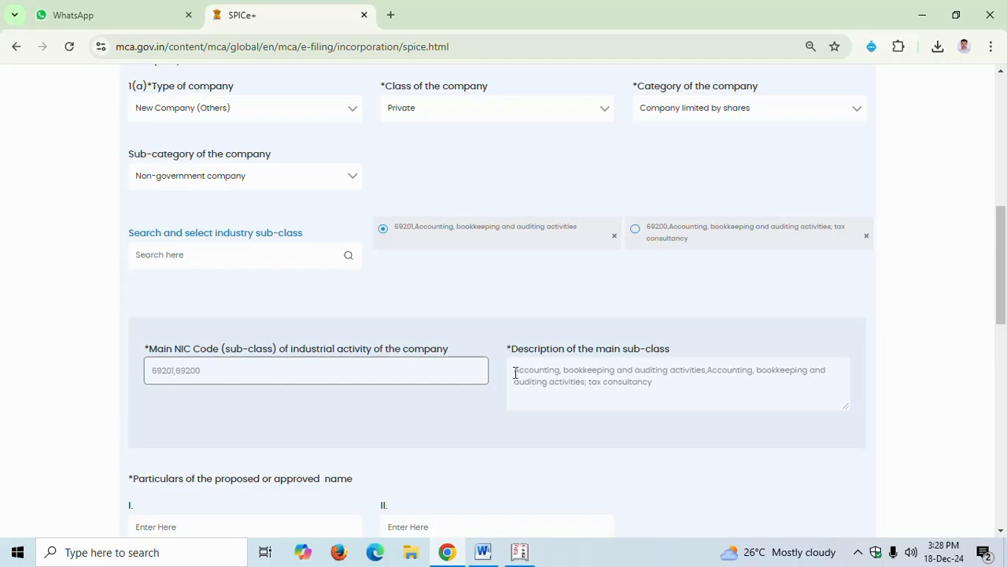
pyautogui.moveTo(514, 371); pyautogui.dragTo(656, 389)
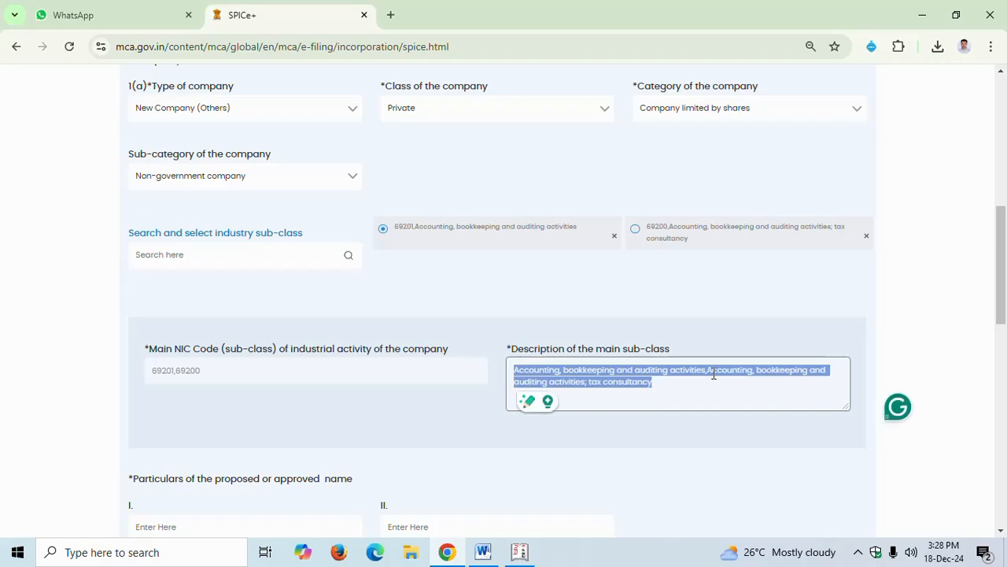
pyautogui.click(446, 410)
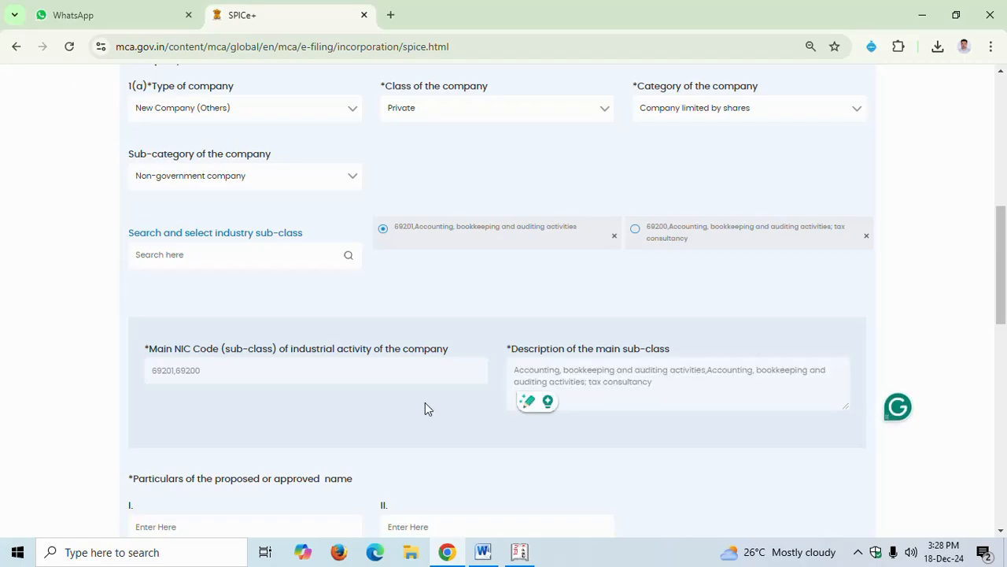
# Enter SUNIL SK AND ABCD TRADE ASSOCIATE PRIVATE LIMITED as the first proposed company name
pyautogui.scroll(-1, 424, 401)
pyautogui.scroll(-3, 424, 403)
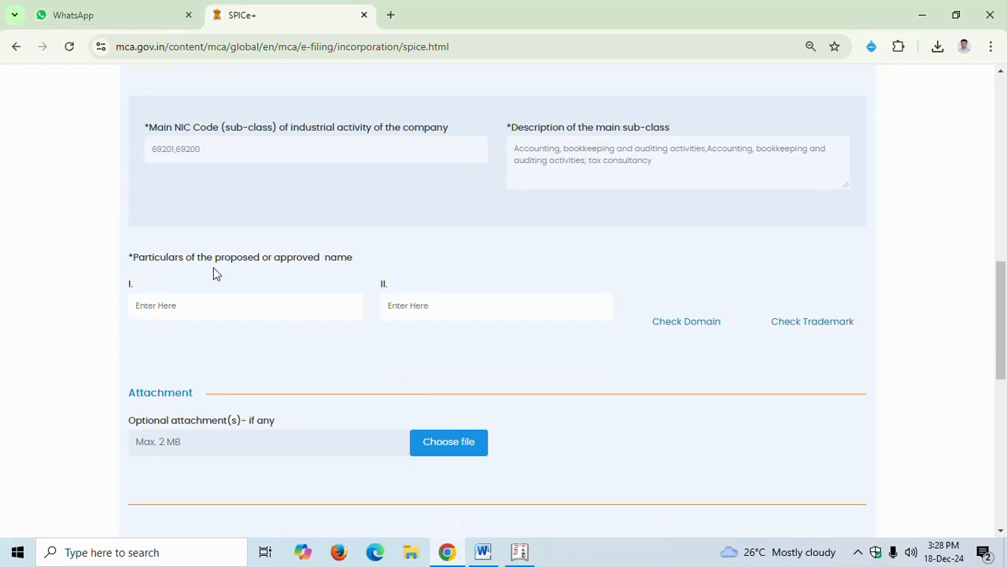
pyautogui.click(230, 303)
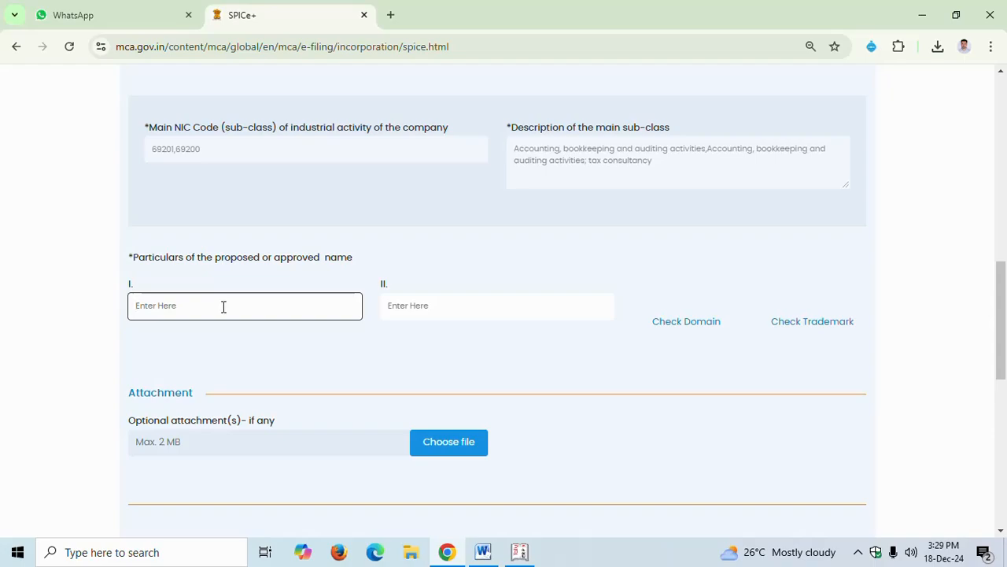
pyautogui.click(440, 313)
pyautogui.click(179, 308)
pyautogui.click(432, 305)
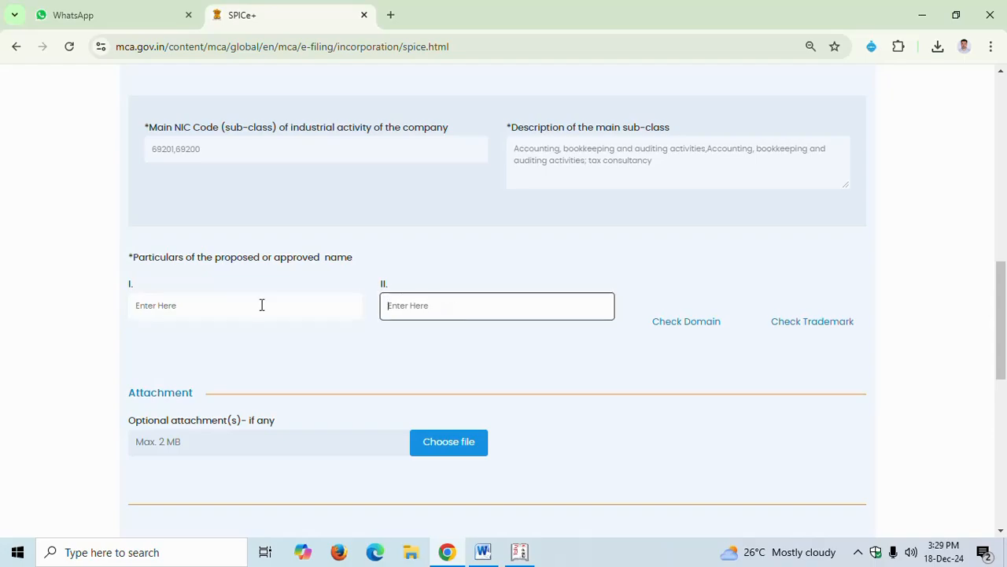
pyautogui.click(207, 304)
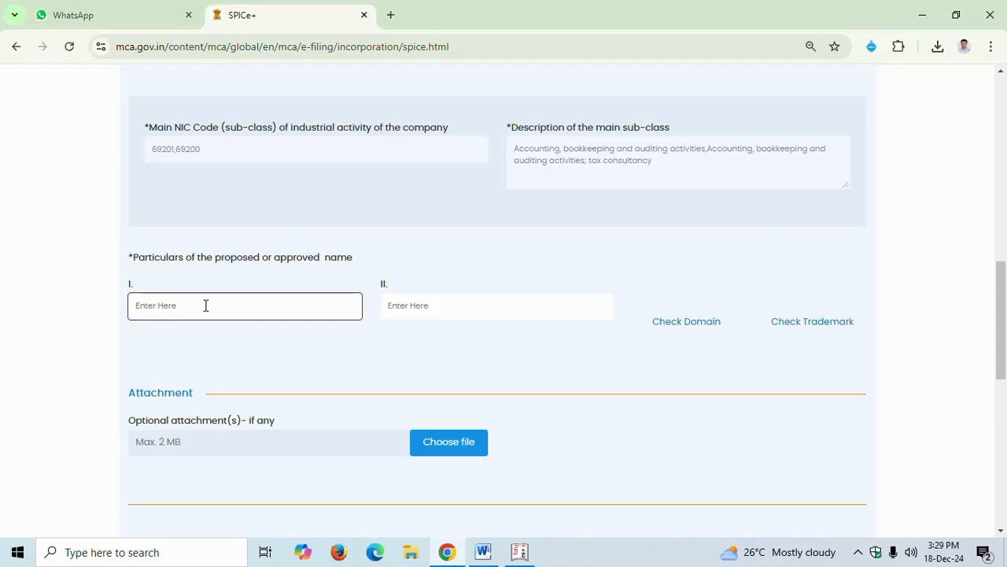
pyautogui.write('su')
pyautogui.write('SSOCIATE PR')
pyautogui.write('IVATE LIMITED')
pyautogui.click(447, 310)
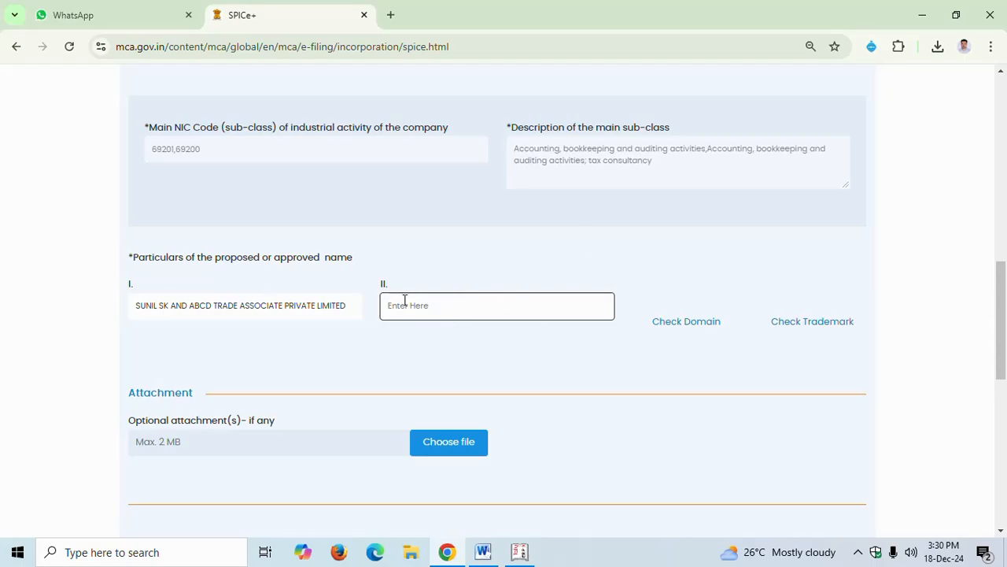
# Run the automatic check on the proposed company name
pyautogui.click(189, 305)
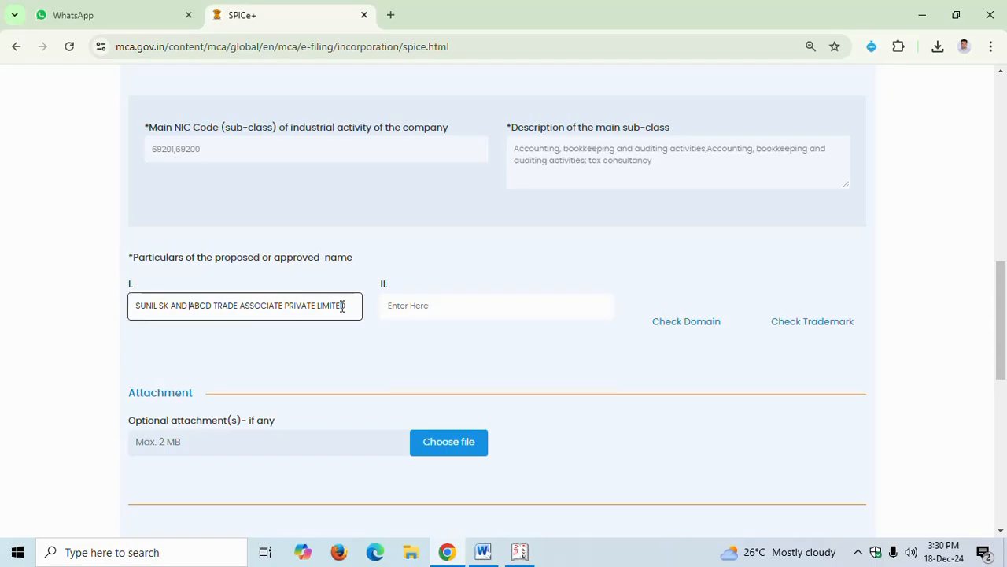
pyautogui.click(429, 299)
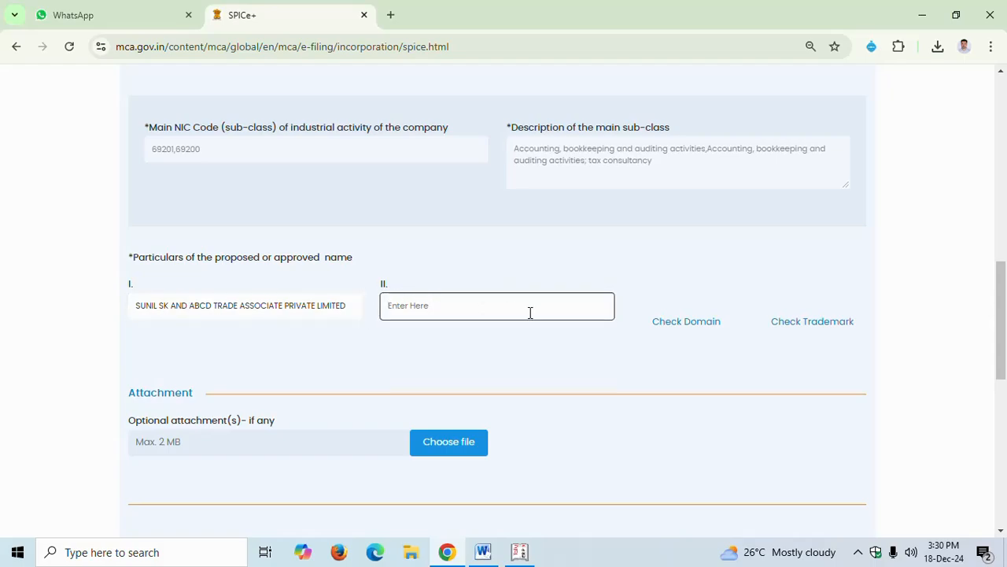
pyautogui.scroll(-2, 527, 323)
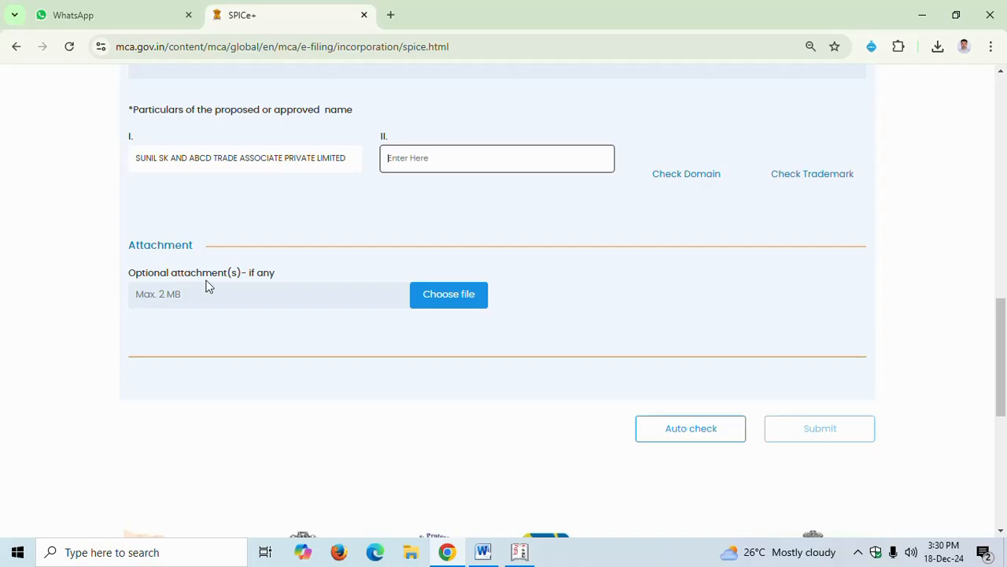
pyautogui.scroll(1, 512, 234)
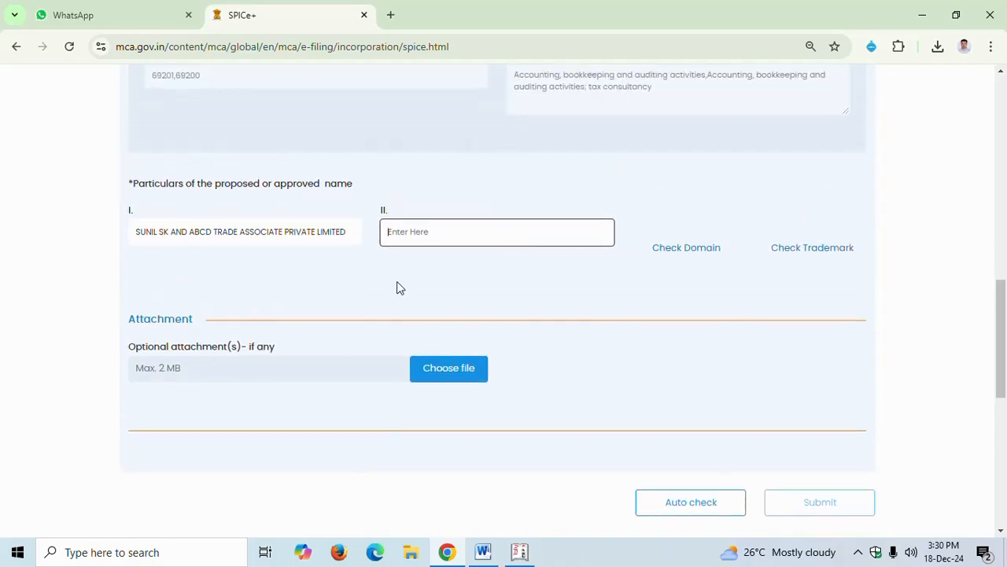
pyautogui.scroll(-1, 402, 260)
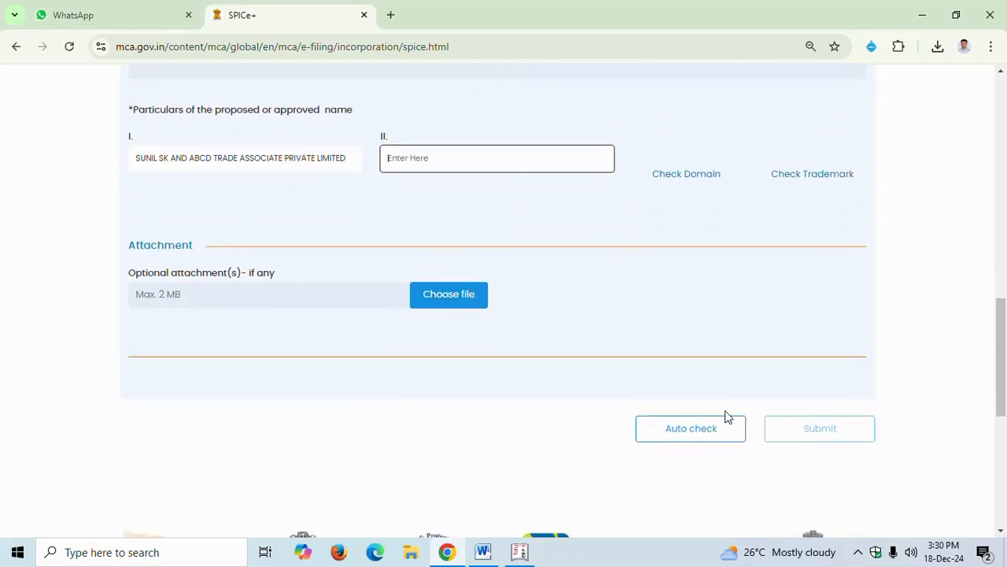
pyautogui.click(684, 440)
pyautogui.scroll(-2, 685, 441)
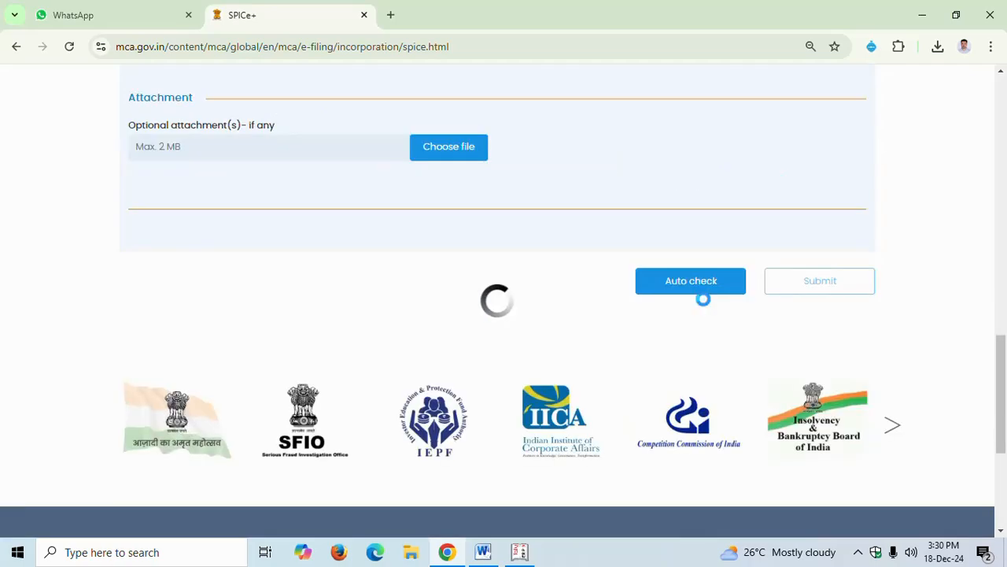
# Review the errors and info alerts reported for the proposed name
pyautogui.scroll(5, 705, 301)
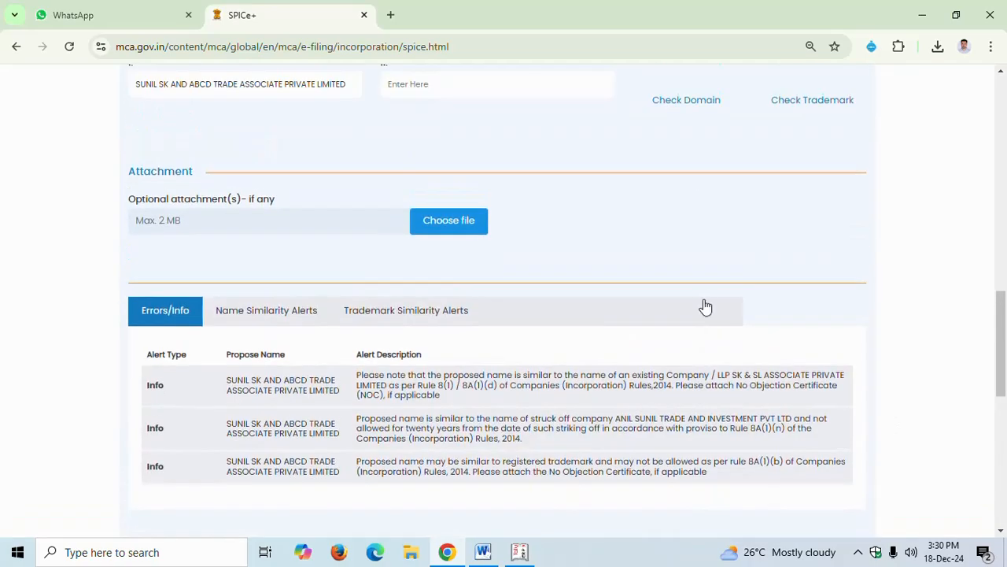
pyautogui.scroll(-5, 704, 301)
pyautogui.scroll(2, 215, 285)
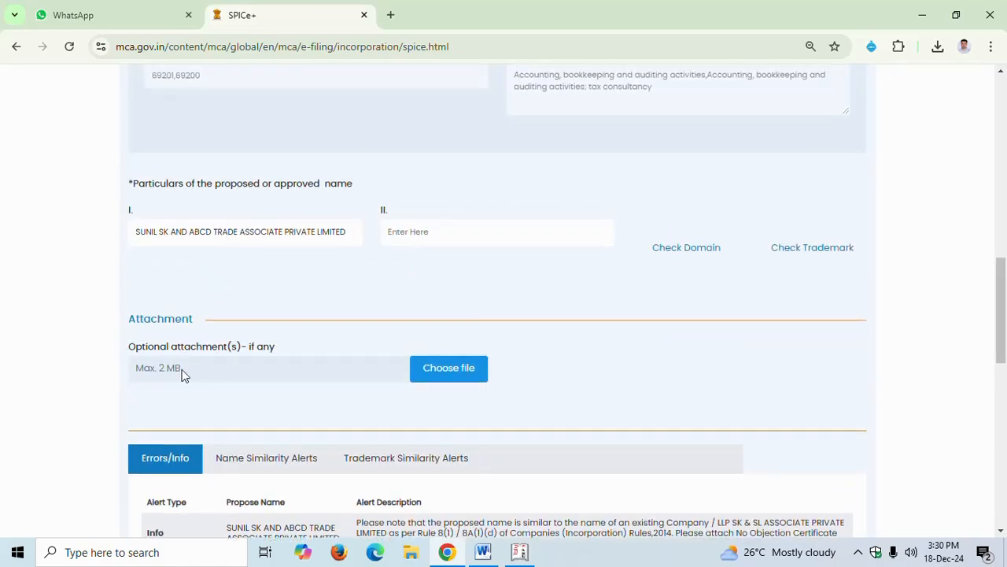
pyautogui.scroll(-2, 173, 354)
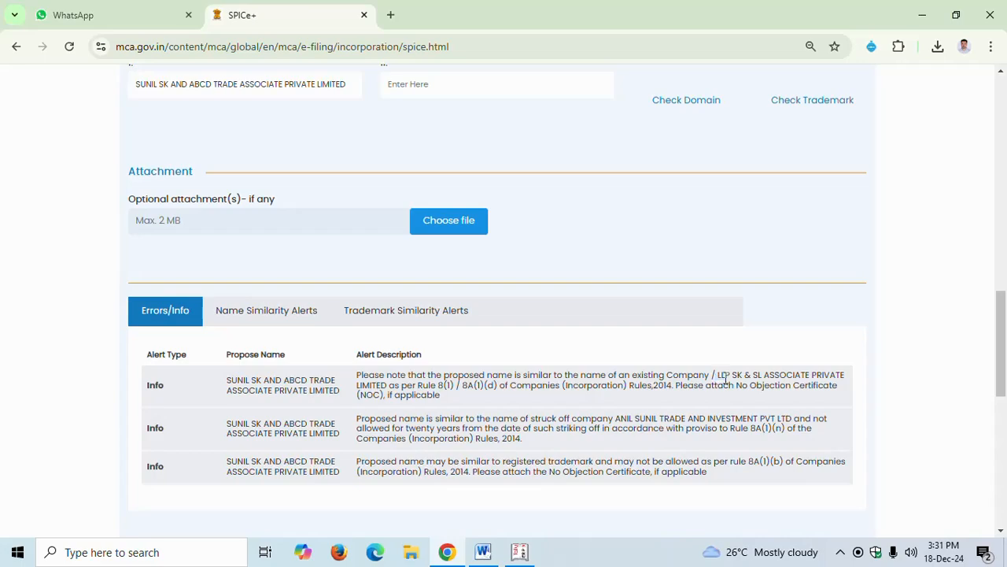
pyautogui.moveTo(715, 377); pyautogui.dragTo(385, 395)
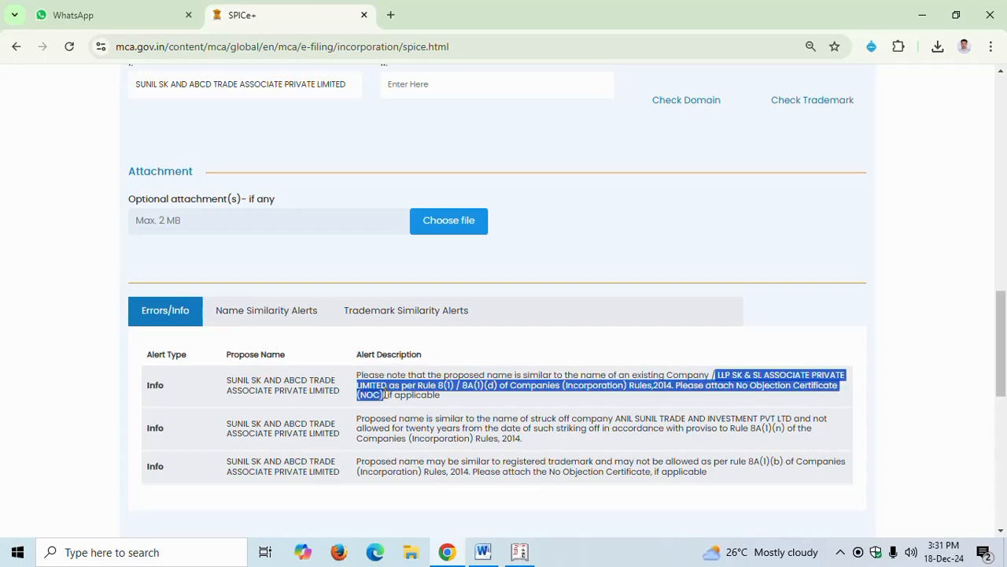
pyautogui.scroll(1, 402, 373)
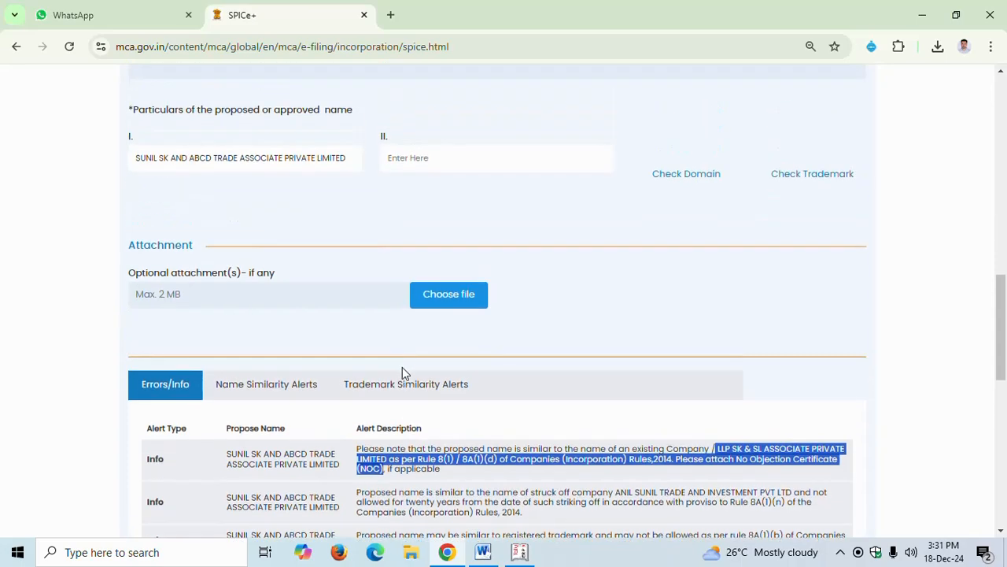
pyautogui.scroll(-1, 405, 385)
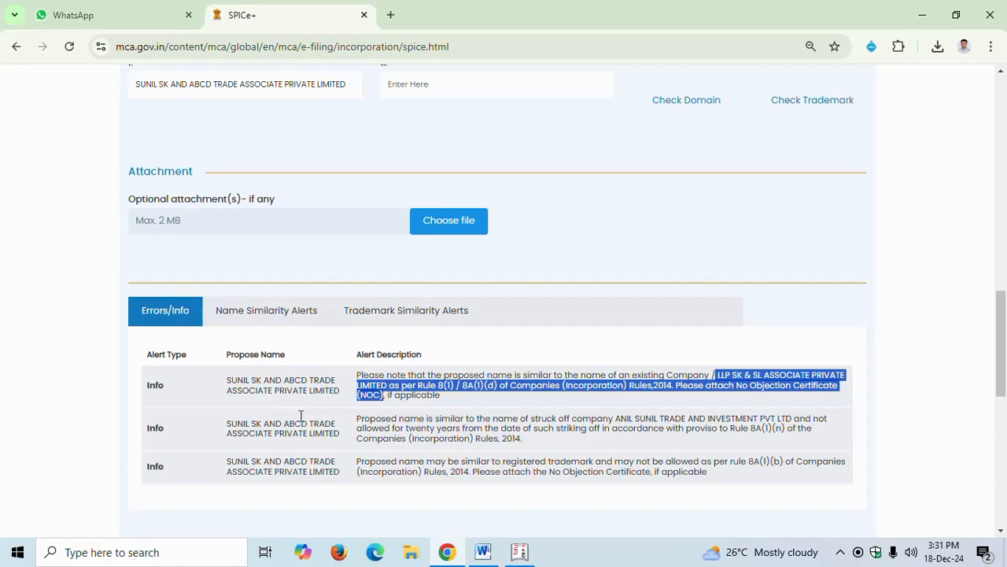
pyautogui.scroll(1, 455, 333)
pyautogui.scroll(-4, 737, 349)
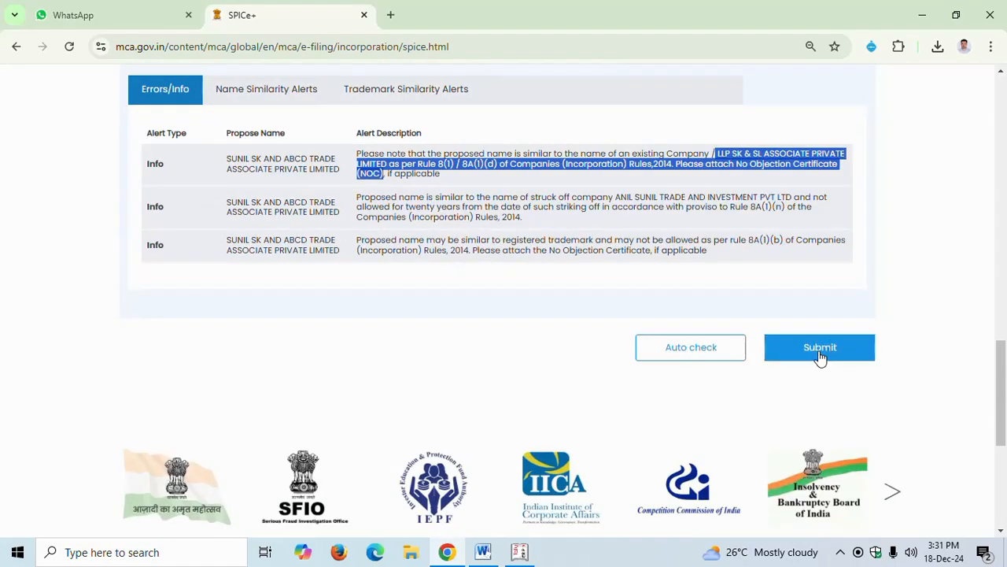
# Submit the form as an application for name reservation, continue, and acknowledge the submission message
pyautogui.click(819, 355)
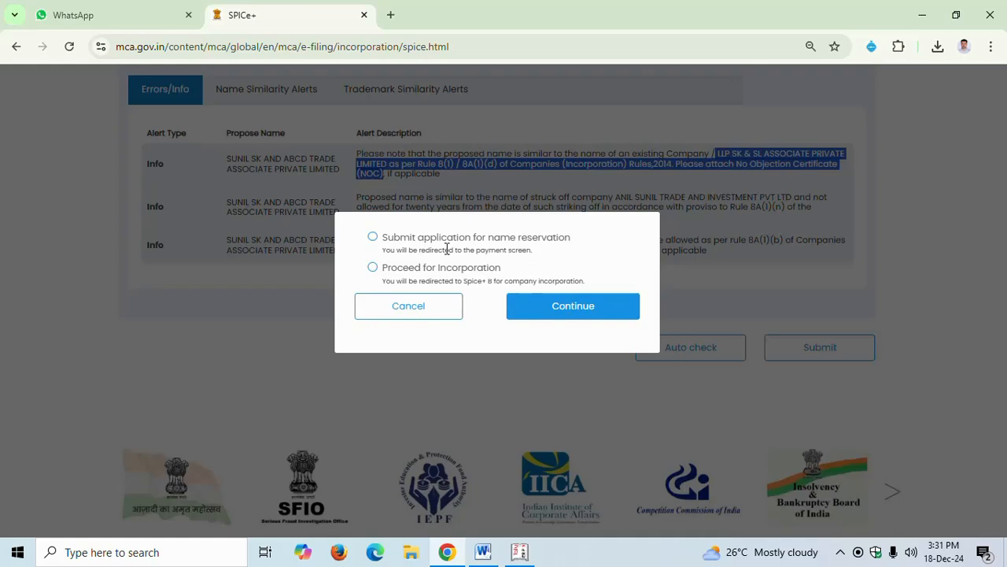
pyautogui.click(374, 237)
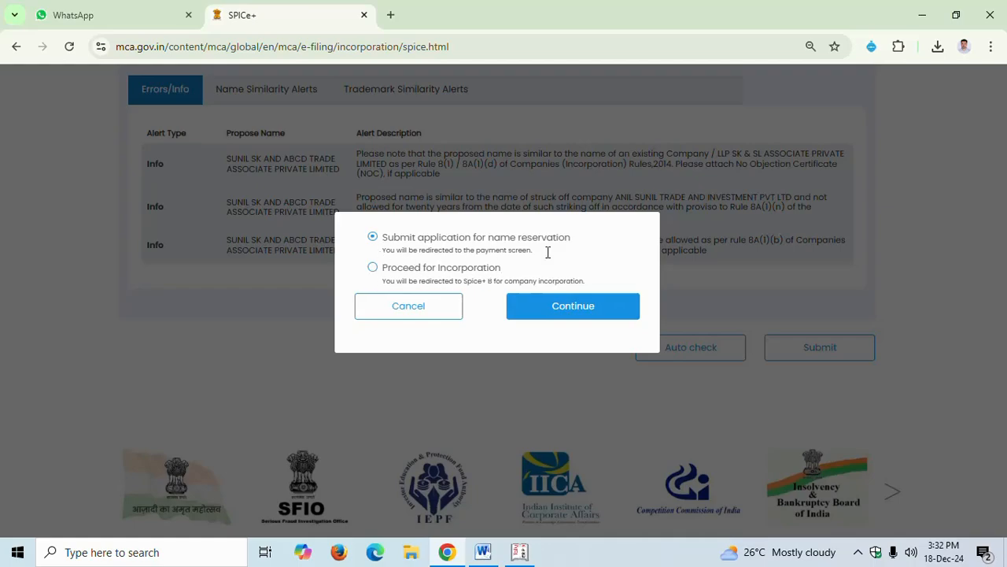
pyautogui.click(570, 311)
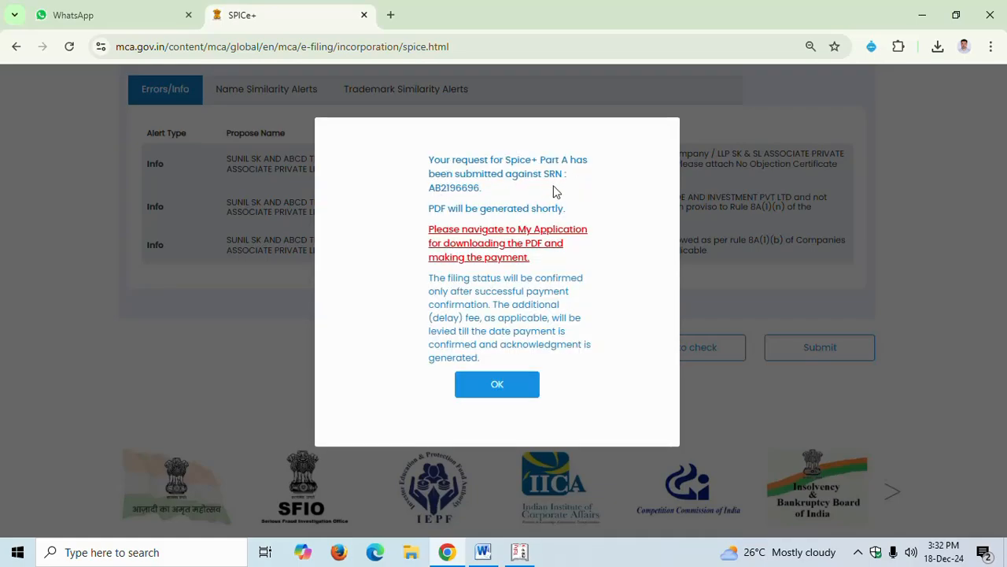
pyautogui.doubleClick(443, 191)
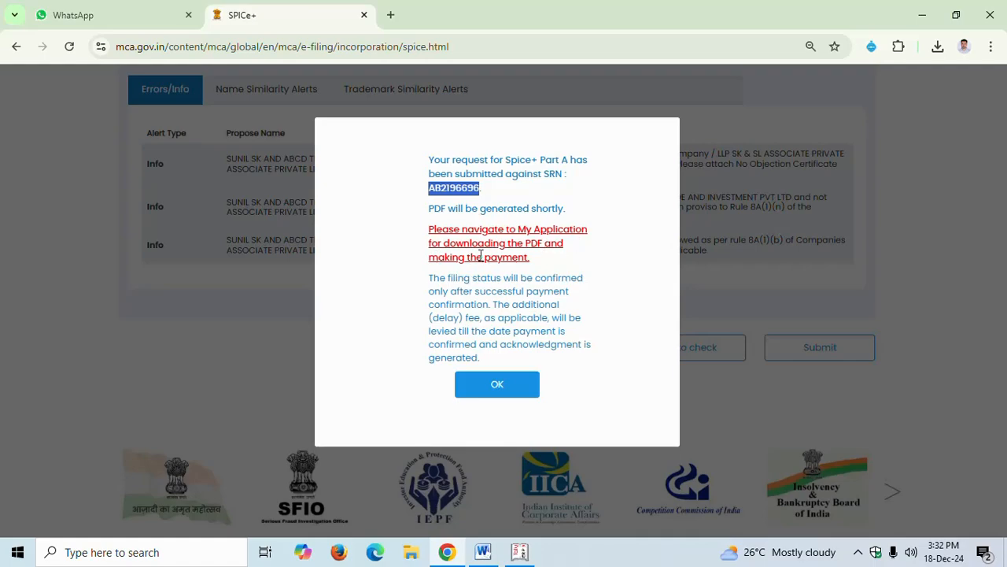
pyautogui.click(508, 397)
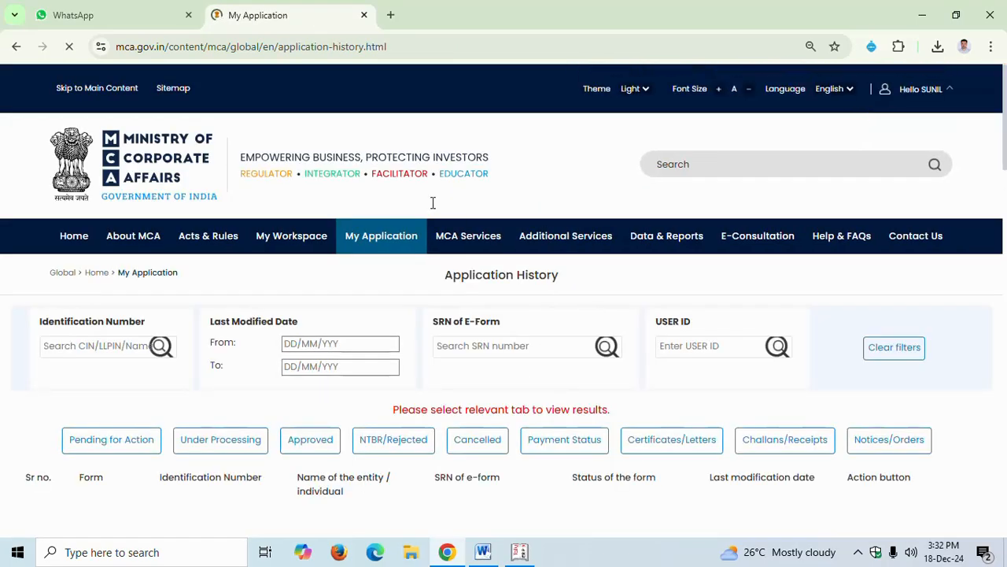
# Open the applications pending for action and download the PDF of the Spice+ Part A application
pyautogui.click(389, 247)
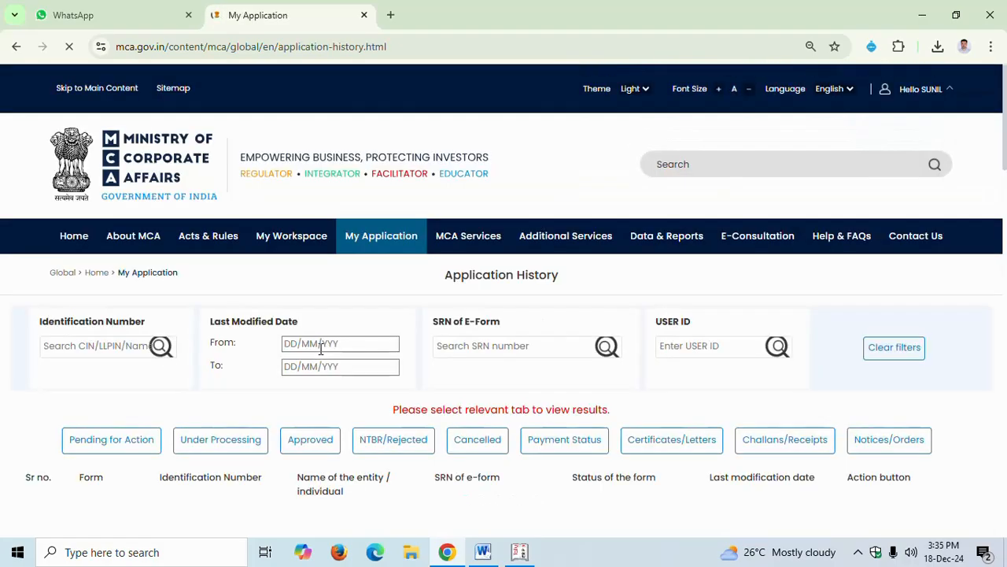
pyautogui.scroll(-1, 360, 343)
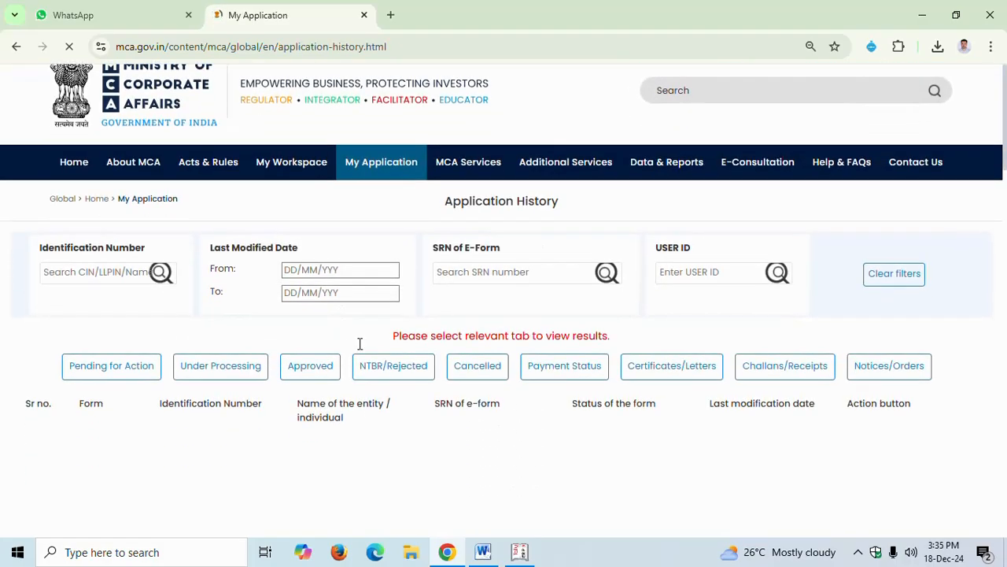
pyautogui.click(139, 366)
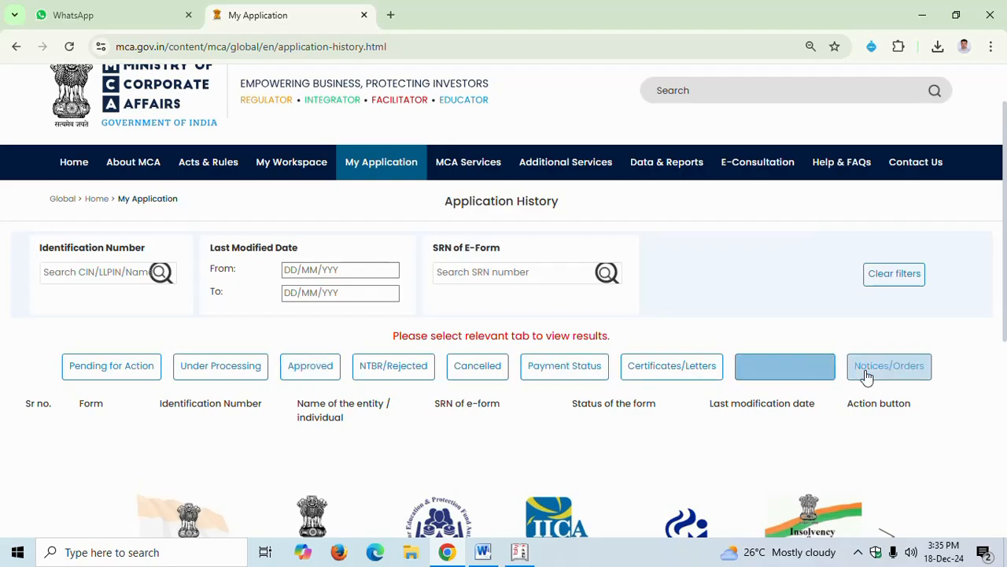
pyautogui.click(100, 376)
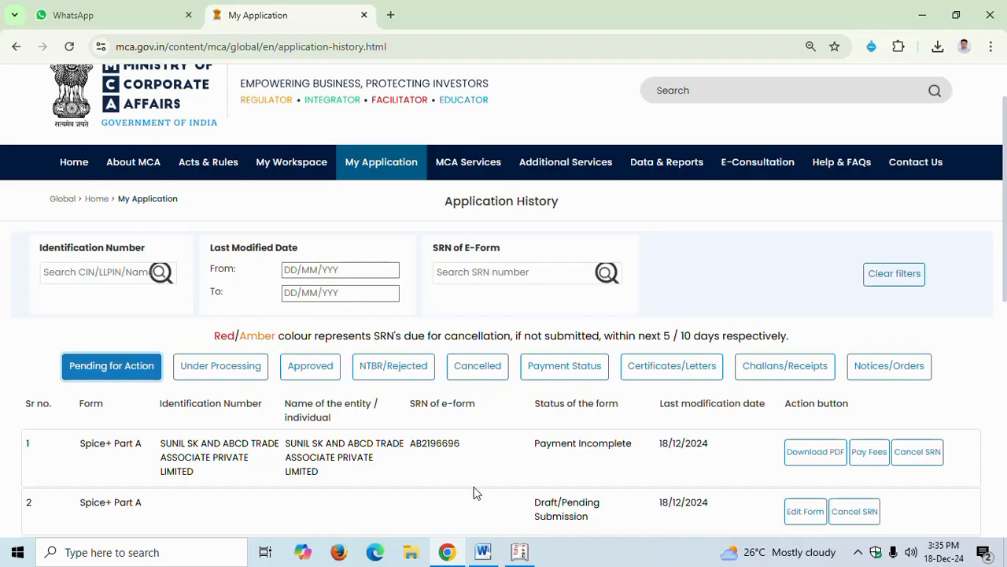
pyautogui.scroll(1, 474, 491)
pyautogui.scroll(-1, 566, 488)
pyautogui.click(820, 462)
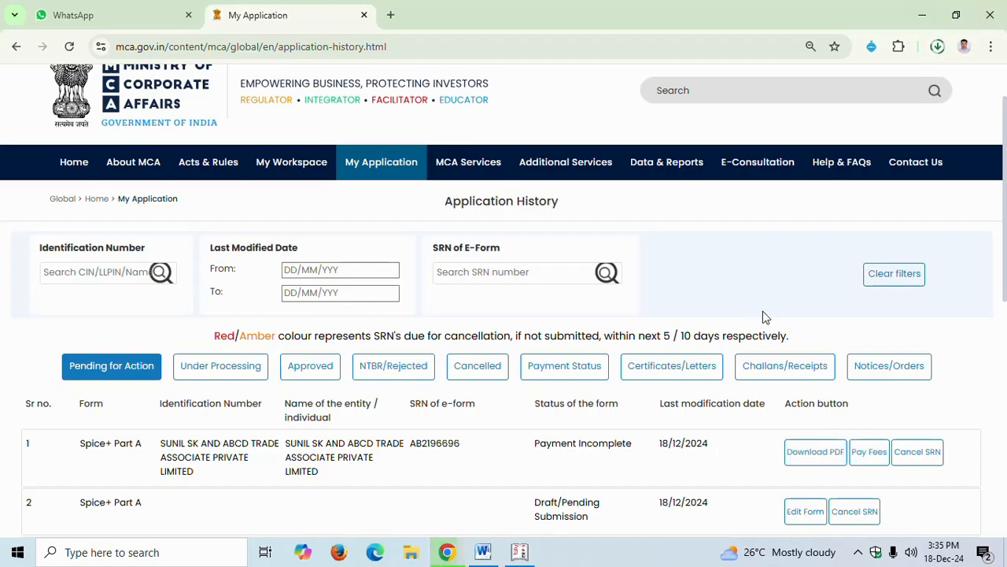
# Open fee payment for the Spice+ Part A application and review the remittance details
pyautogui.click(870, 460)
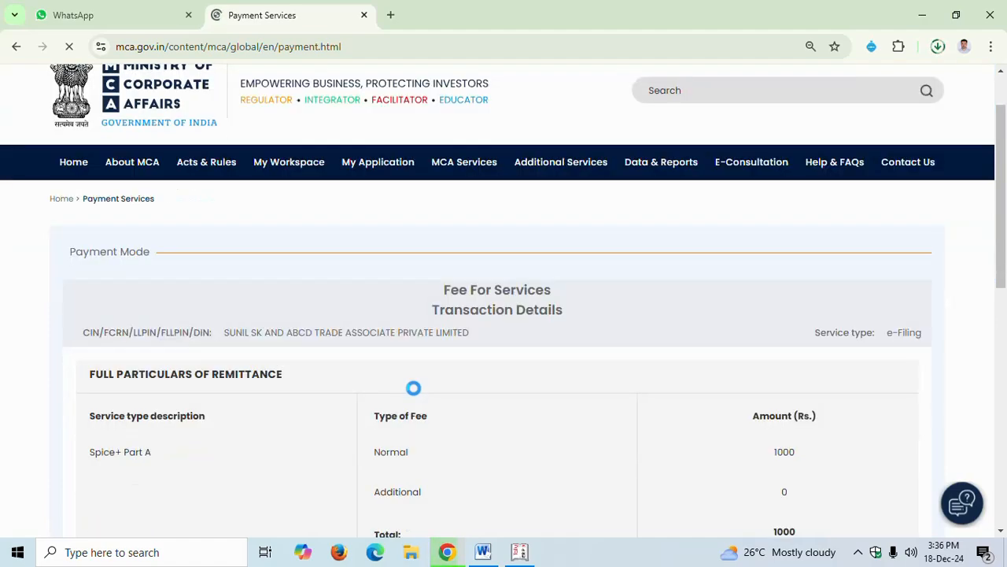
pyautogui.scroll(-1, 411, 382)
pyautogui.scroll(-4, 424, 401)
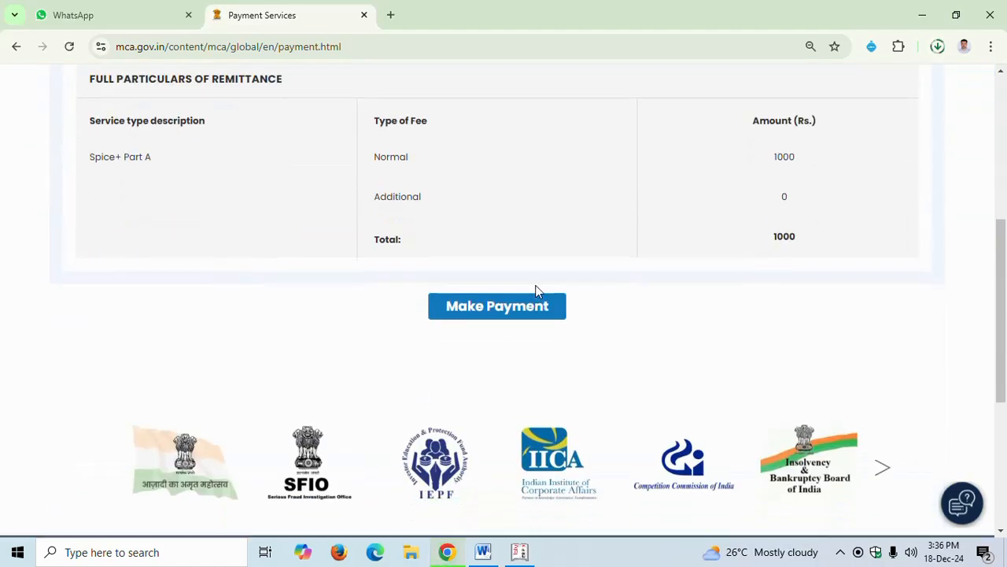
pyautogui.scroll(2, 517, 315)
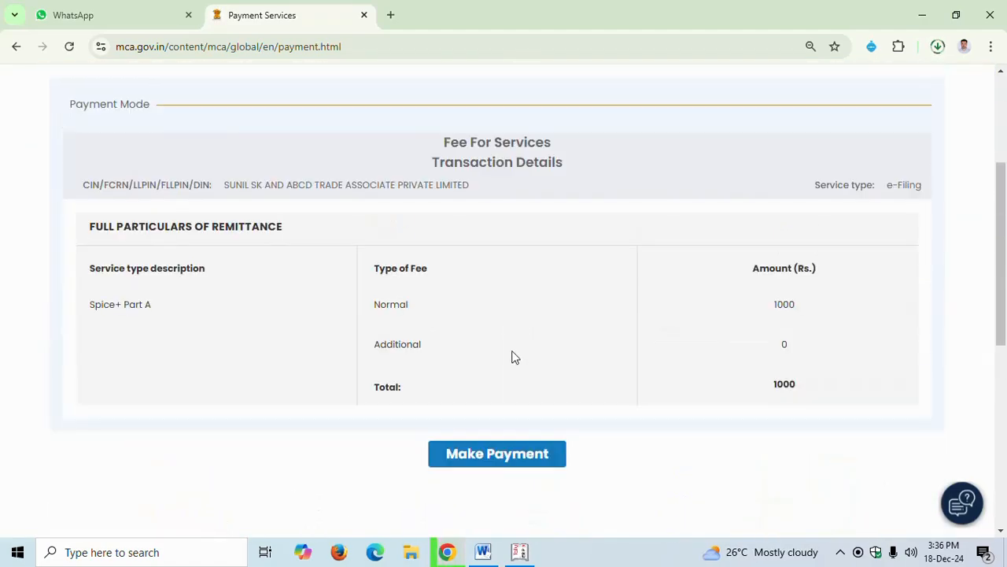
pyautogui.scroll(1, 512, 357)
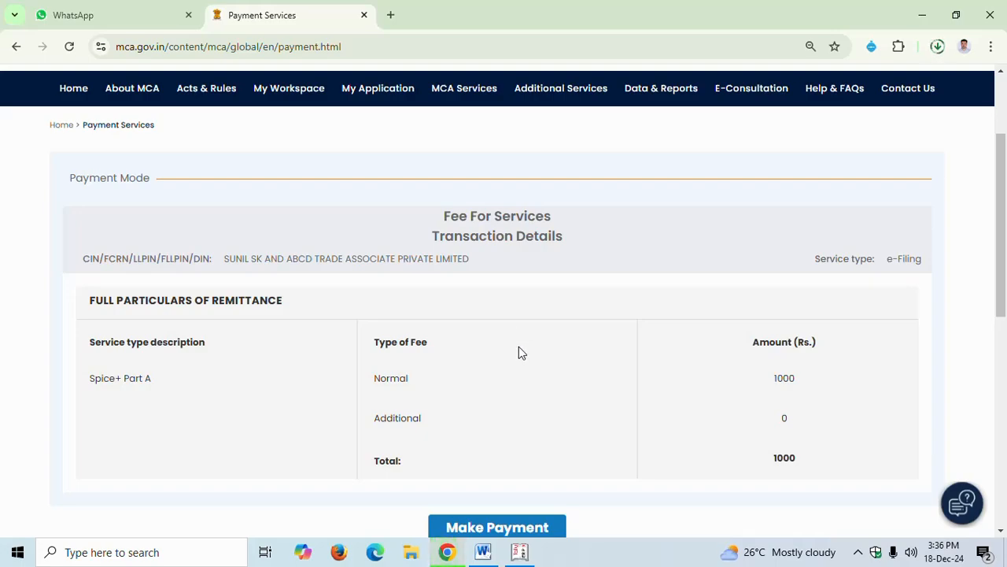
pyautogui.scroll(-2, 465, 285)
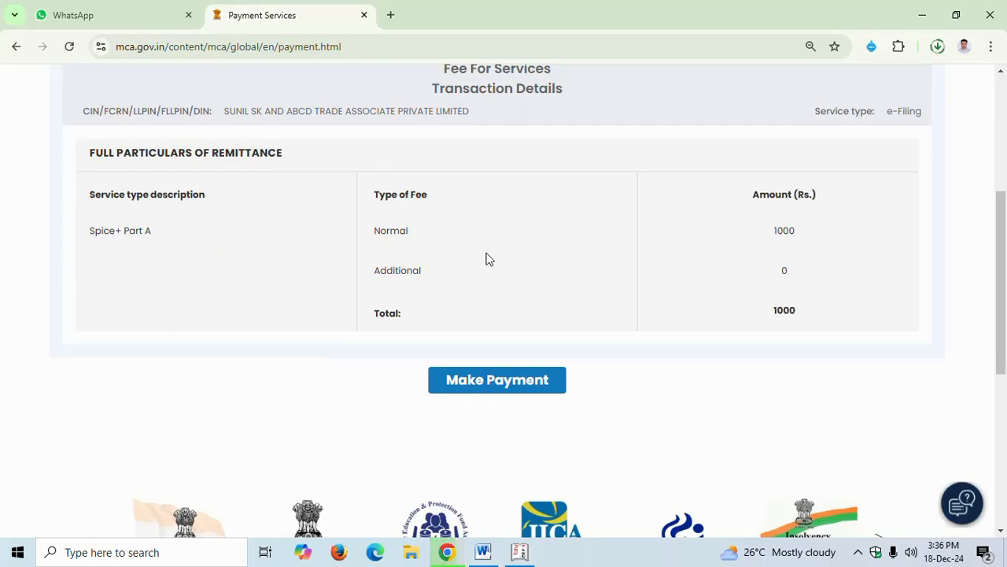
pyautogui.scroll(2, 495, 225)
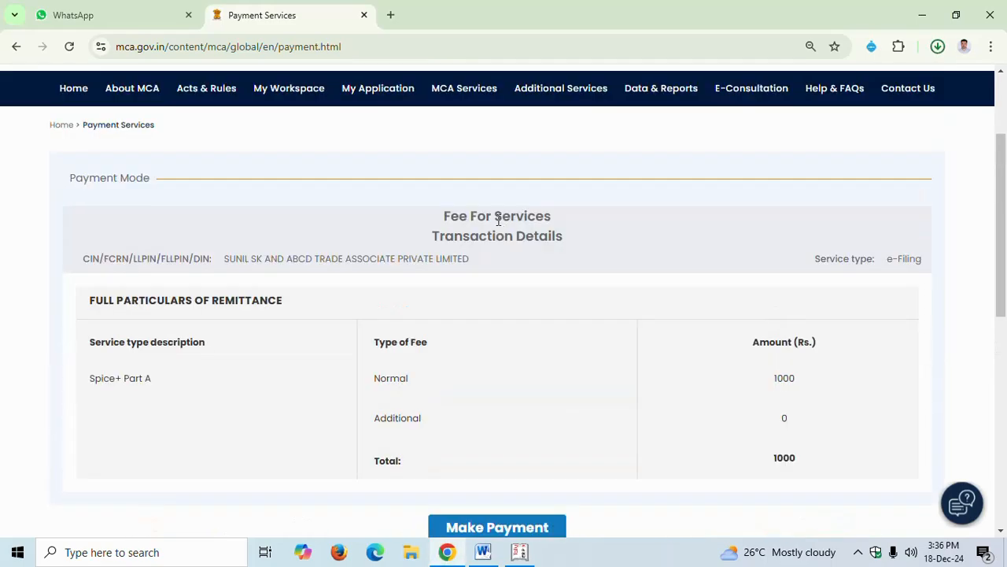
pyautogui.scroll(-1, 501, 221)
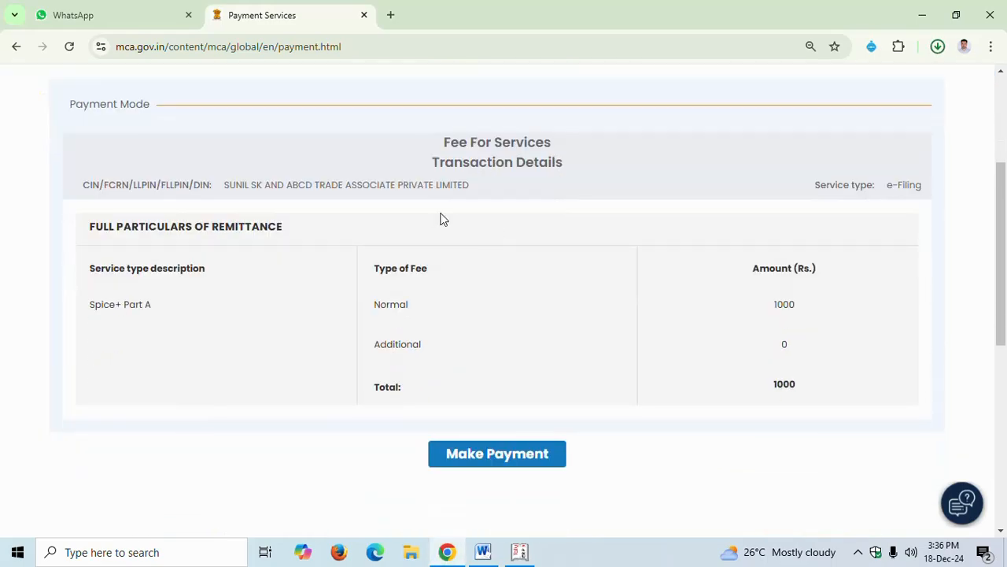
pyautogui.scroll(-1, 536, 321)
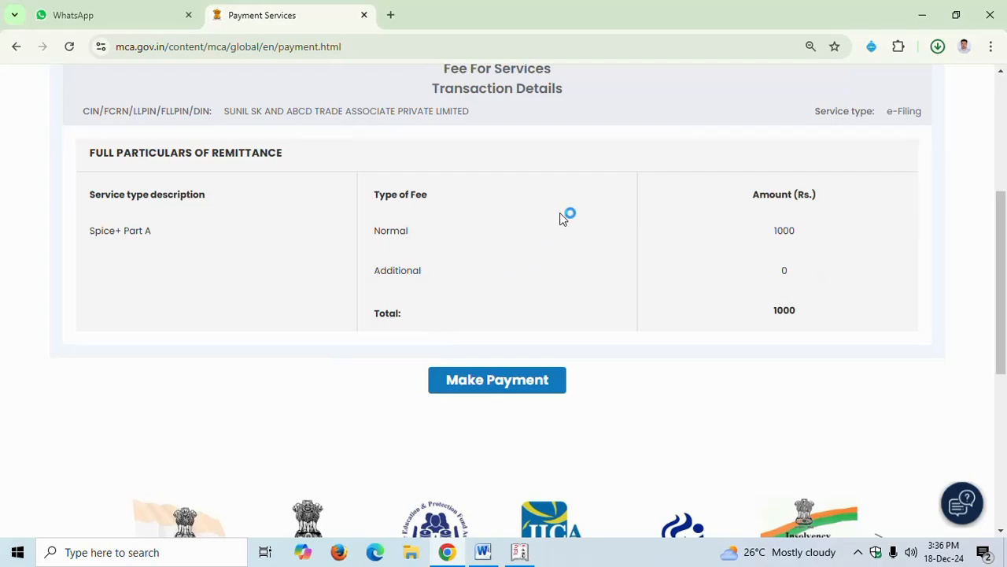
pyautogui.scroll(2, 564, 219)
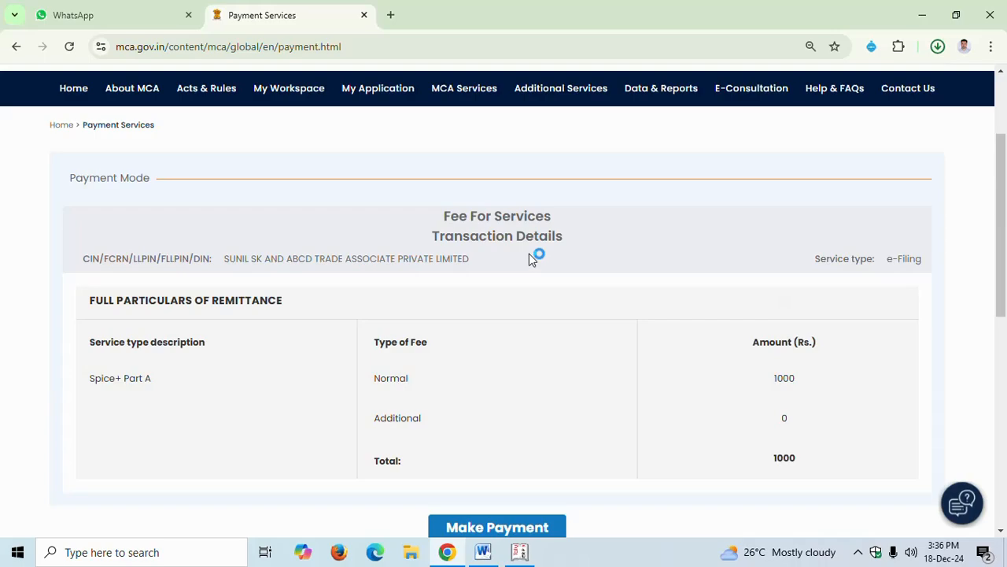
pyautogui.scroll(1, 529, 257)
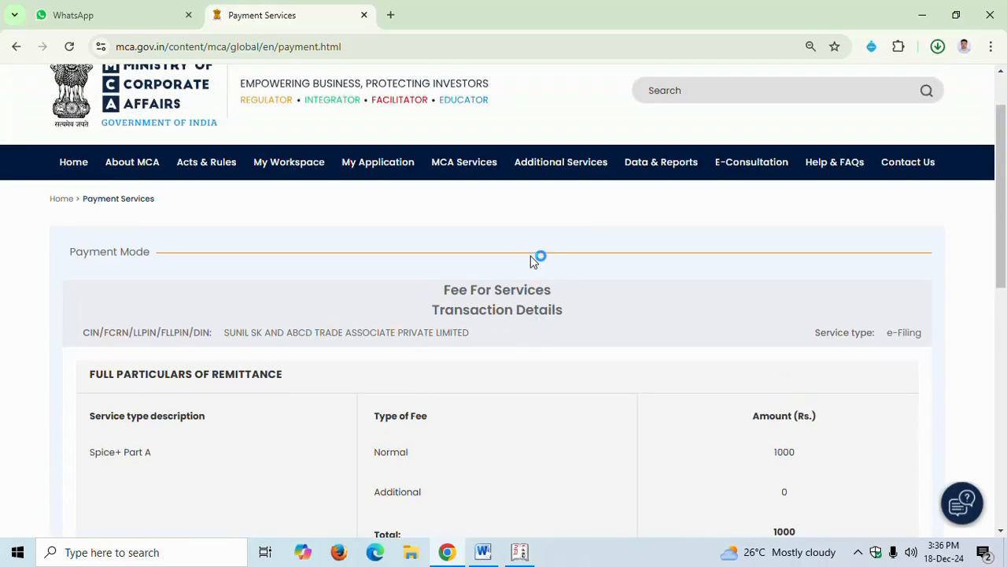
pyautogui.scroll(-1, 562, 268)
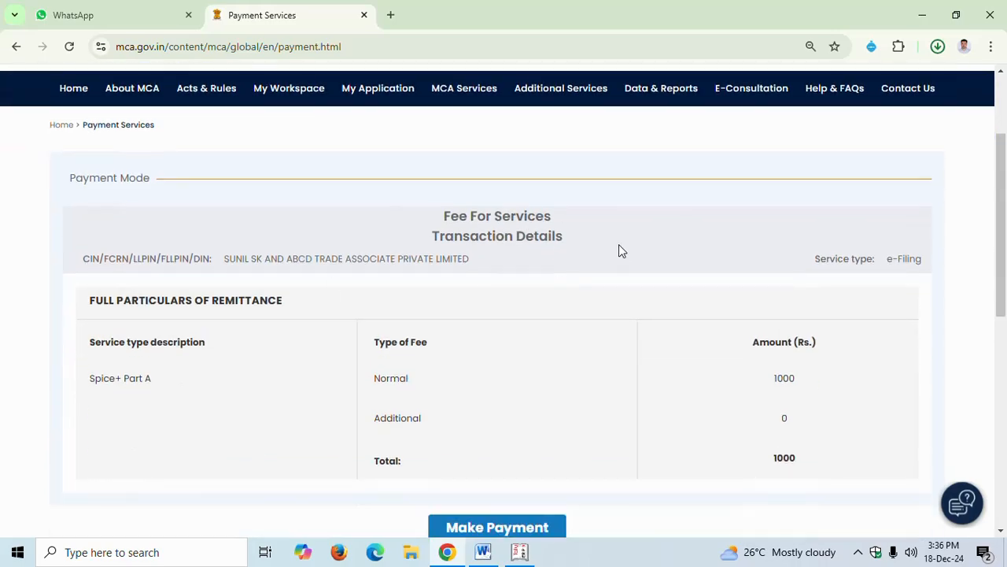
pyautogui.scroll(2, 450, 247)
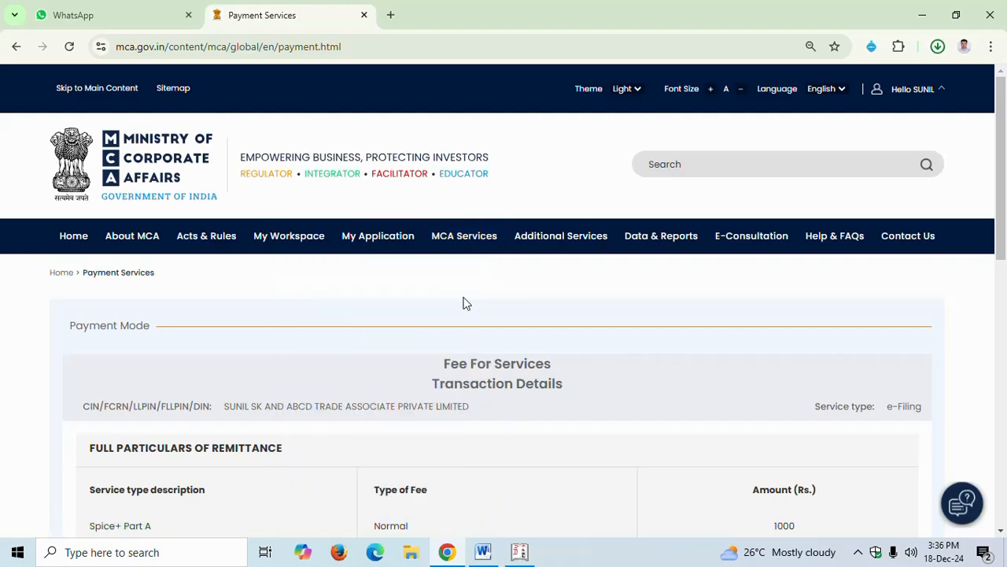
pyautogui.scroll(-1, 464, 294)
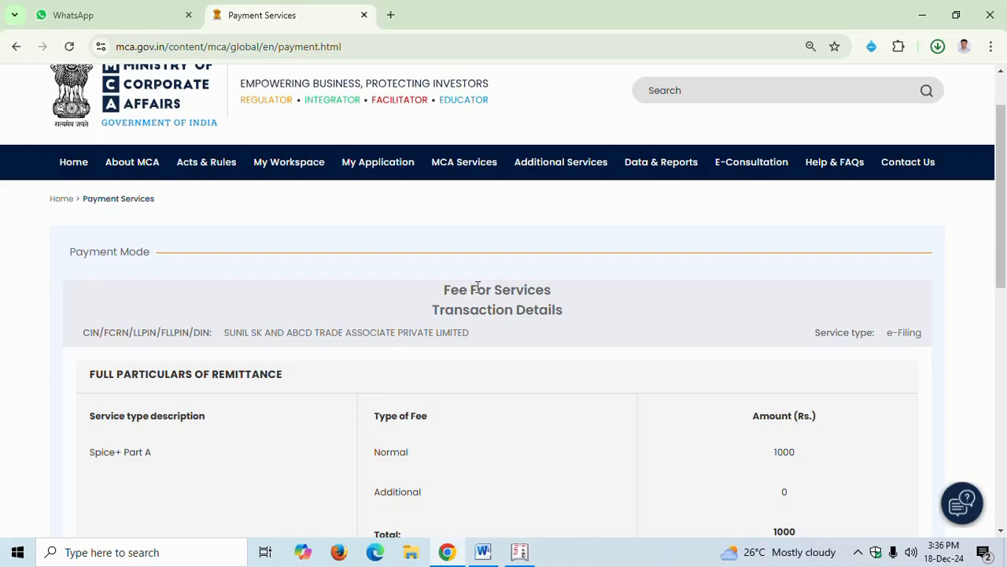